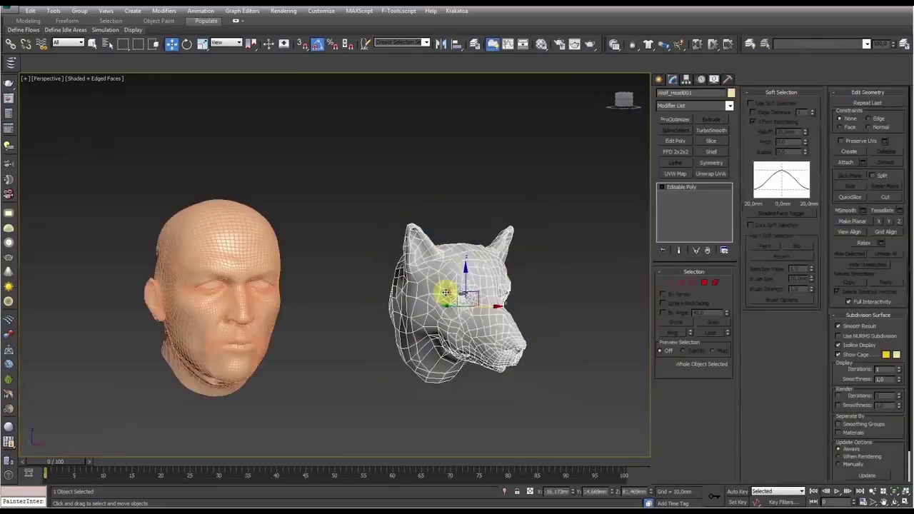
Shift-clone the wolf head and align the copy onto the human head.
left_click_drag(444, 293, 509, 291, "shift")
left_click(468, 300)
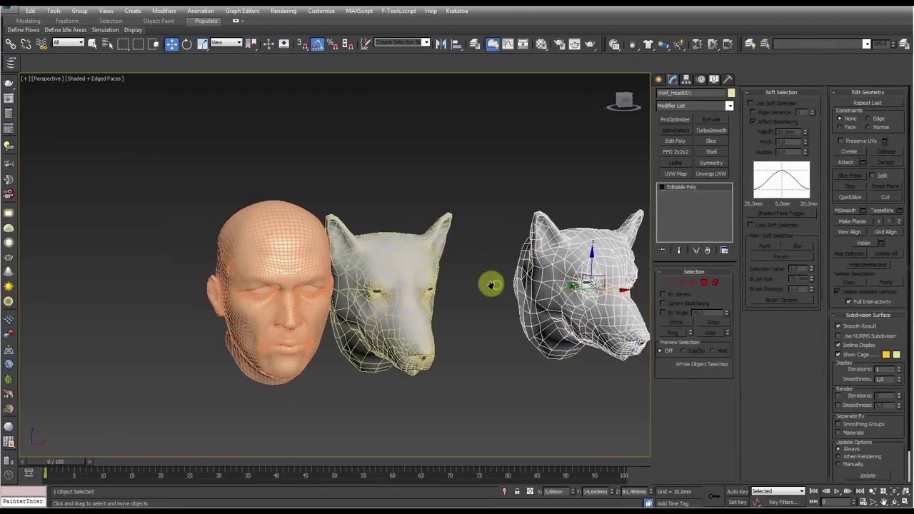
left_click(277, 286)
mouse_move(491, 285)
middle_mouse_down()
mouse_move(277, 285)
mouse_move(446, 284)
middle_mouse_up()
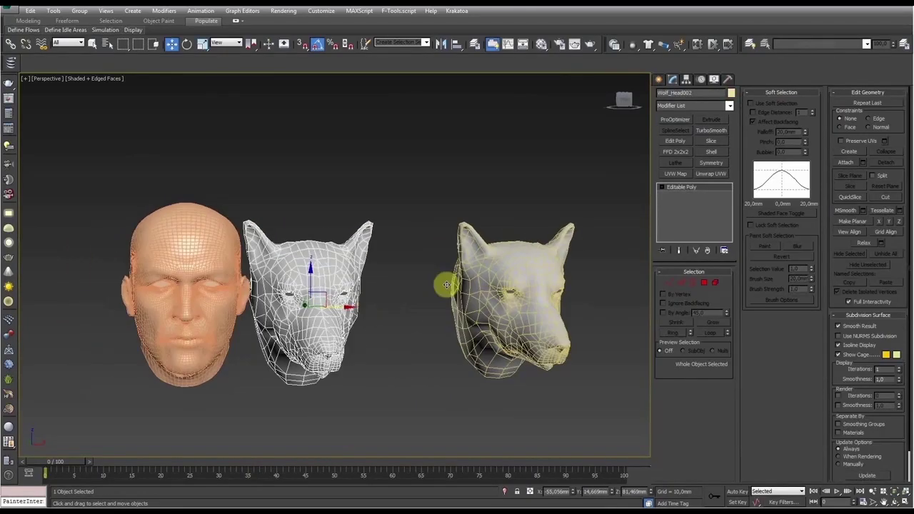
left_click(211, 255)
left_click(464, 336)
mouse_move(464, 336)
middle_mouse_down("alt")
mouse_move(354, 312)
mouse_move(326, 247)
middle_mouse_up("alt")
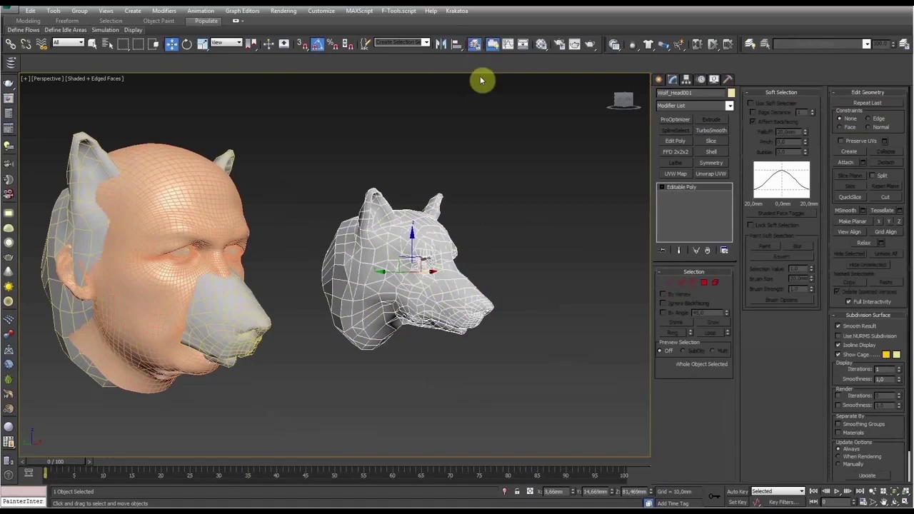
Hide the layer holding the original wolf head in the Layer Manager.
key("l")
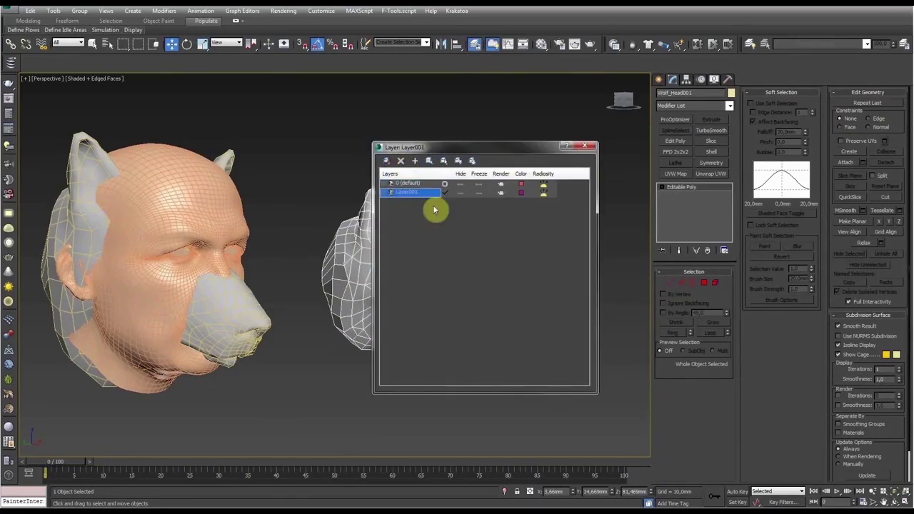
left_click(457, 190)
left_click(584, 145)
Select the wolf head copy and put its polygons into selection and Move mode.
middle_click_drag(235, 221, 350, 300, "alt")
left_click(351, 300)
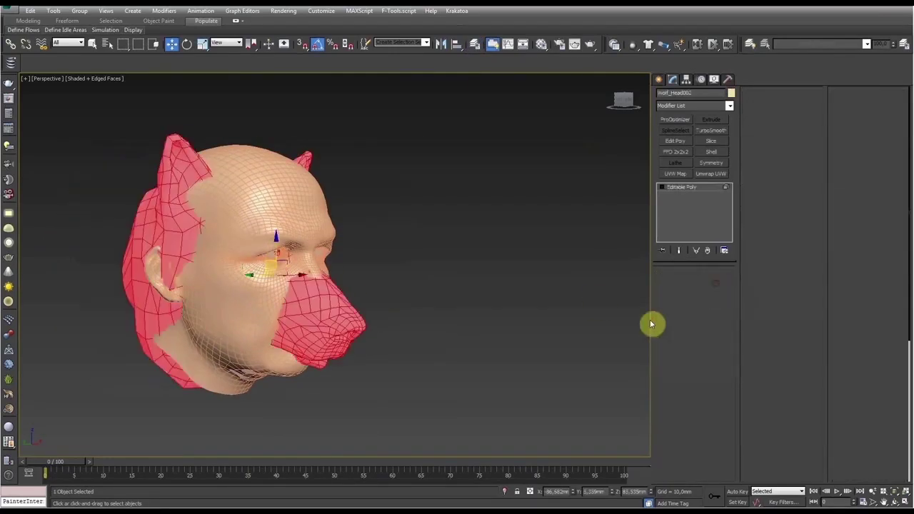
right_click(273, 277)
left_click(296, 302)
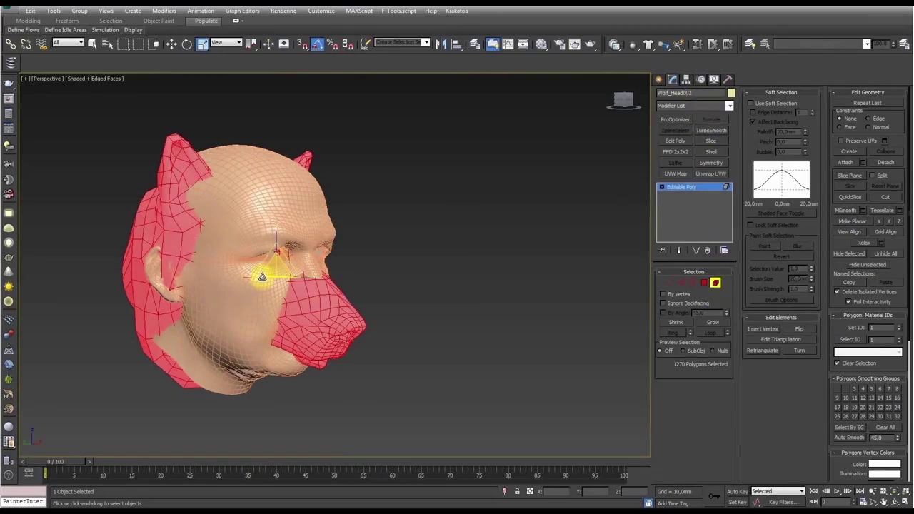
mouse_move(262, 277)
middle_mouse_down("alt")
mouse_move(279, 246)
mouse_move(279, 261)
mouse_move(357, 262)
mouse_move(333, 256)
mouse_move(302, 271)
mouse_move(316, 278)
mouse_move(302, 227)
mouse_move(287, 225)
mouse_move(296, 238)
mouse_move(235, 240)
mouse_move(267, 238)
mouse_move(370, 275)
mouse_move(298, 231)
middle_mouse_up("alt")
right_click(279, 246)
left_click(300, 259)
Display the viewport in wireframe so the human head shows inside the wolf copy.
key("F4")
key("alt+x")
key("F3")
right_click(306, 261)
left_click(327, 287)
right_click(316, 257)
left_click(336, 265)
Select all of the wolf copy's polygons.
scroll(299, 275, "up", 4)
scroll(267, 238, "down", 5)
key("ctrl+d")
key("ctrl+a")
right_click(263, 231)
Switch to the Move tool and a four-viewport layout, framing the heads in Front view.
left_click(266, 238)
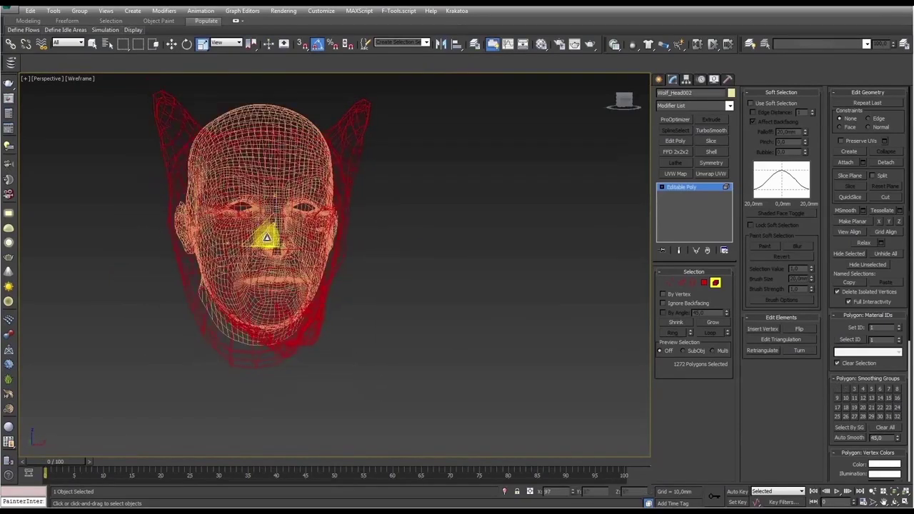
key("w")
middle_click_drag(275, 214, 265, 200, "alt")
key("alt+w")
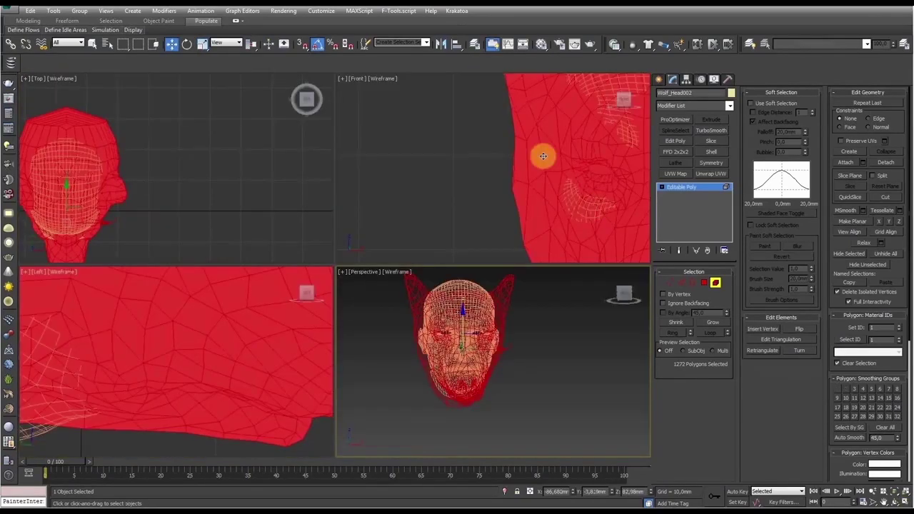
scroll(543, 153, "down", 3)
middle_click_drag(551, 159, 494, 187)
key("F3")
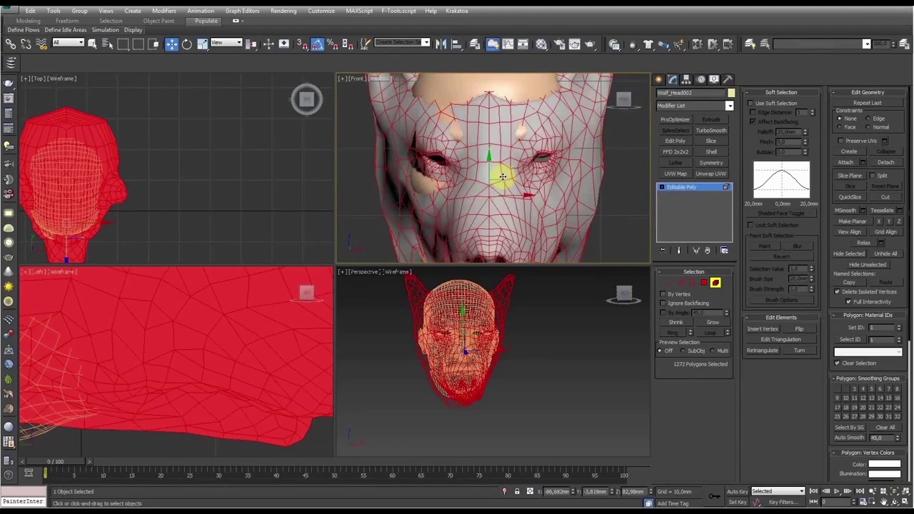
key("F3")
Nudge the wolf polygons in Front view to line up with the human face.
left_click_drag(503, 176, 496, 184)
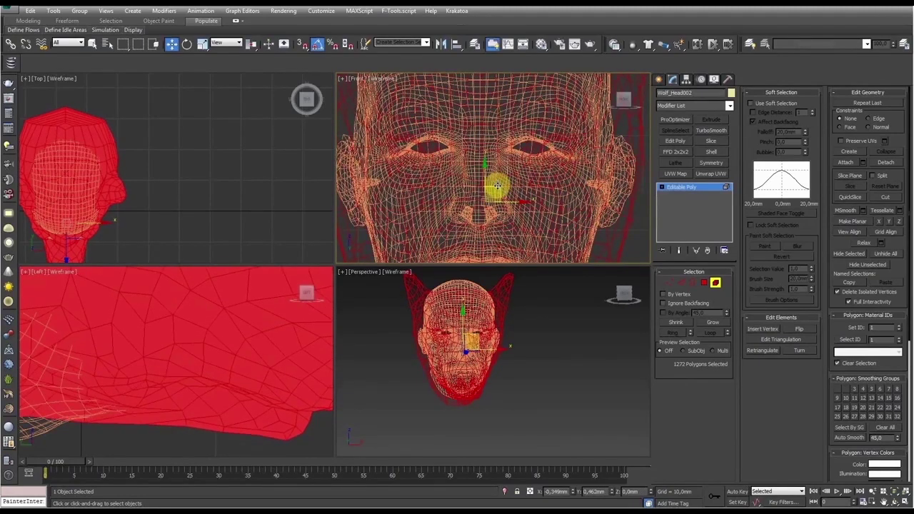
scroll(496, 187, "down", 3)
middle_click_drag(492, 187, 497, 162)
scroll(245, 351, "down", 3)
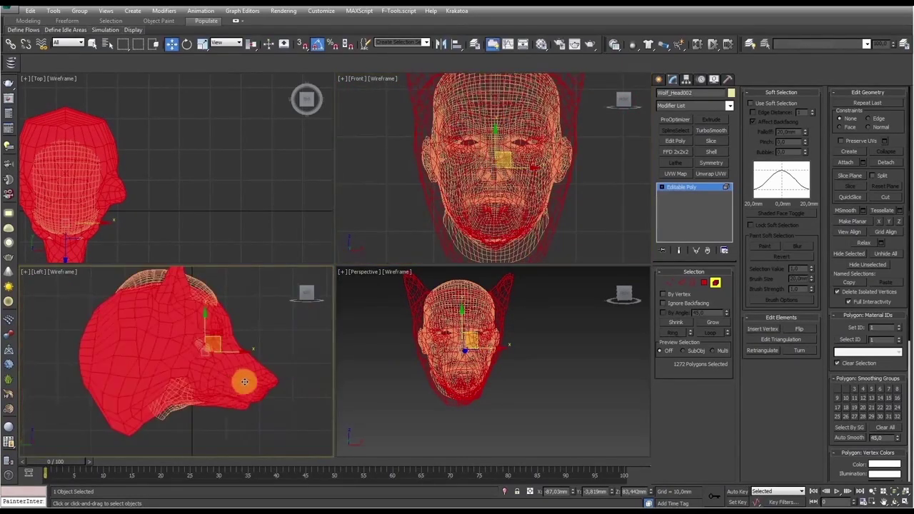
scroll(242, 379, "down", 2)
key("alt+w")
Add a Spherify modifier to the wolf head copy and set Percent to 7.0.
left_click(714, 282)
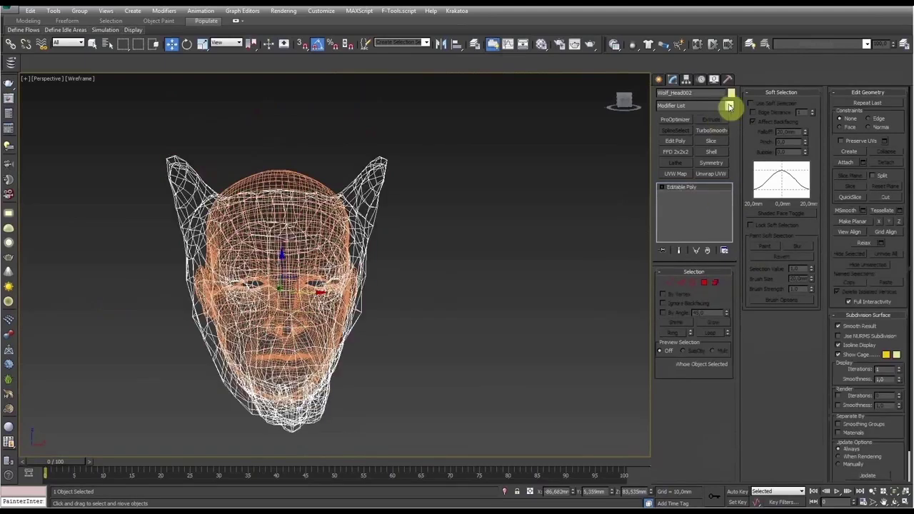
left_click(728, 106)
left_click_drag(740, 268, 731, 320)
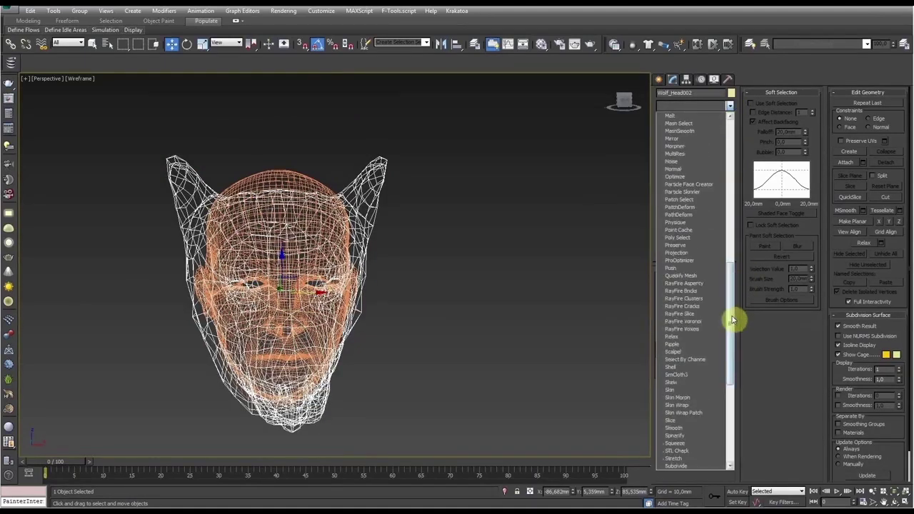
left_click(687, 436)
middle_click_drag(445, 310, 487, 299, "alt")
left_click_drag(718, 284, 719, 326)
mouse_move(500, 285)
middle_mouse_down("alt")
mouse_move(373, 261)
mouse_move(473, 237)
mouse_move(347, 245)
mouse_move(255, 285)
mouse_move(215, 275)
middle_mouse_up("alt")
key("F3")
key("F3")
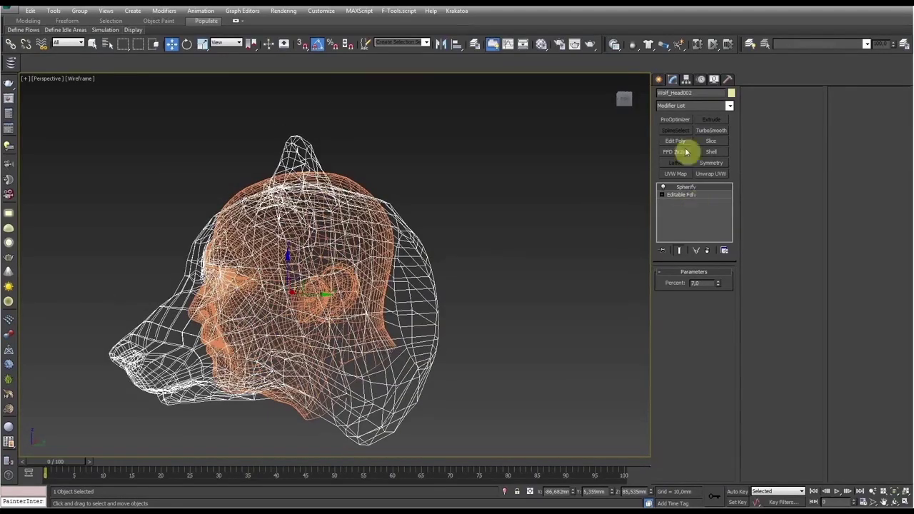
Add an Edit Poly modifier, select the snout vertices, and enable Use Soft Selection.
left_click(680, 144)
left_click(715, 345)
left_click(668, 345)
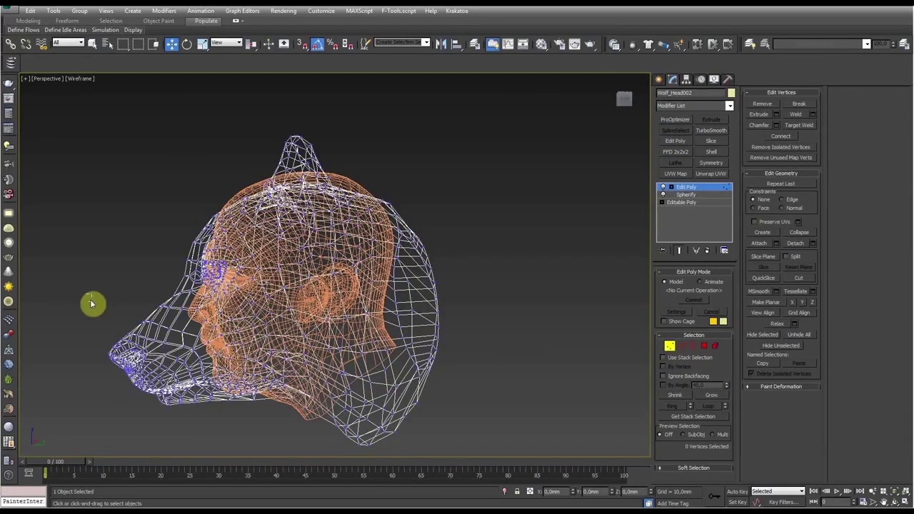
left_click_drag(92, 304, 170, 386)
left_click(693, 467)
left_click(750, 103)
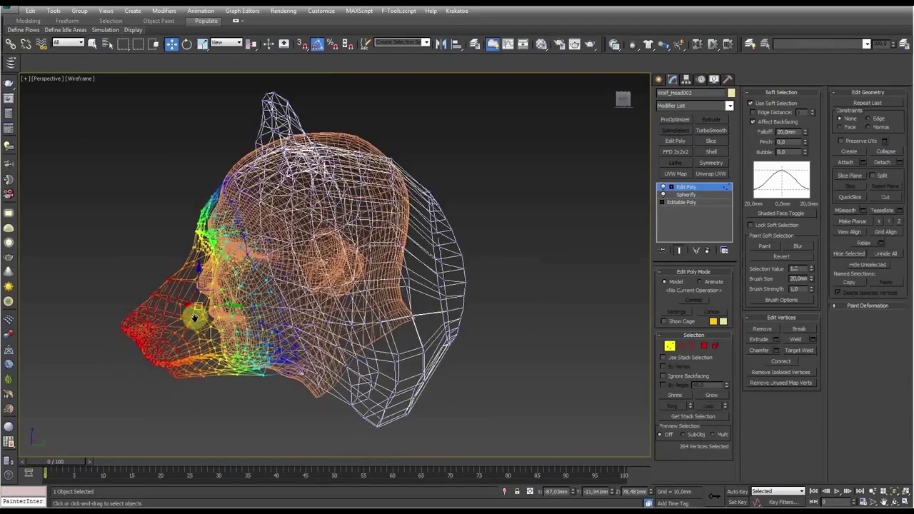
Move the snout, eye and cheek vertices inward onto the human face.
middle_click_drag(193, 317, 136, 284, "alt")
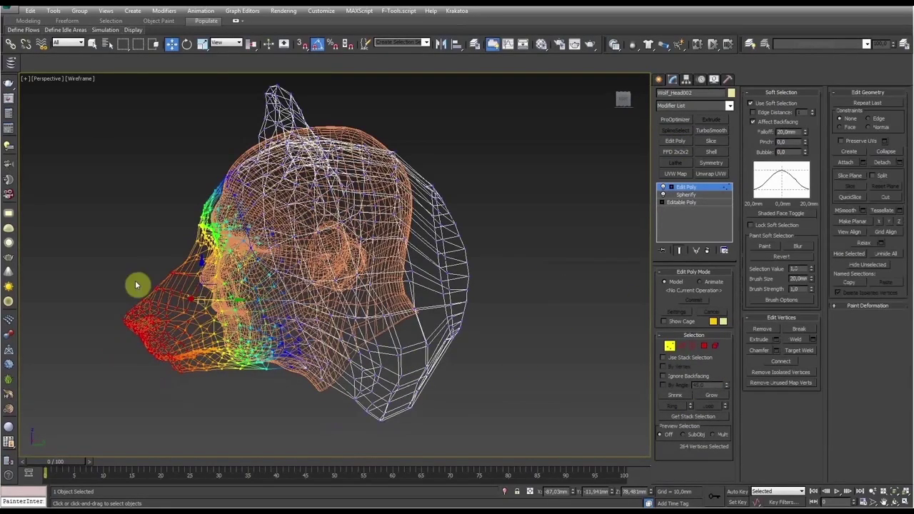
right_click(211, 274)
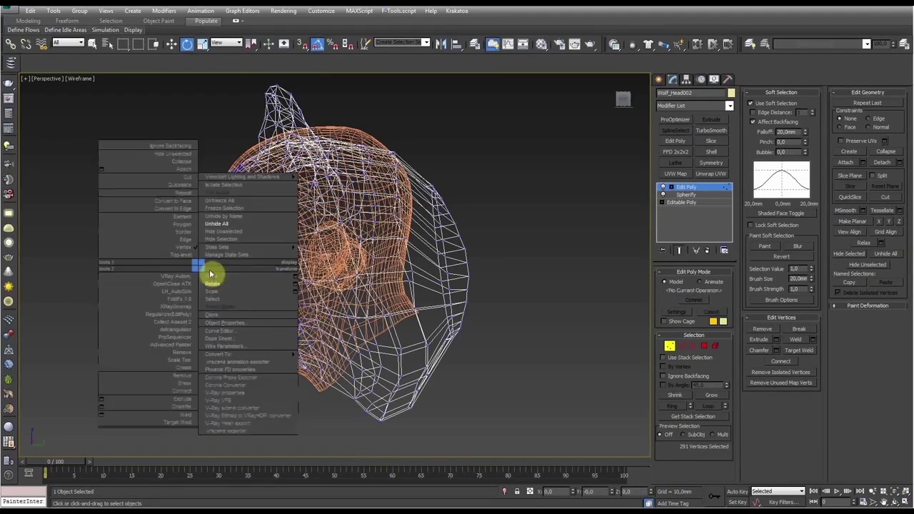
left_click(211, 273)
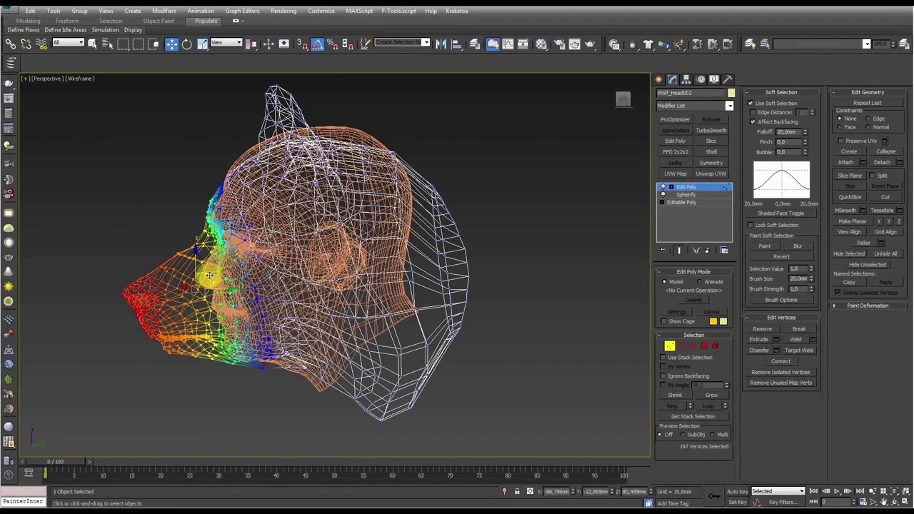
left_click_drag(209, 275, 217, 275)
left_click_drag(193, 245, 225, 271)
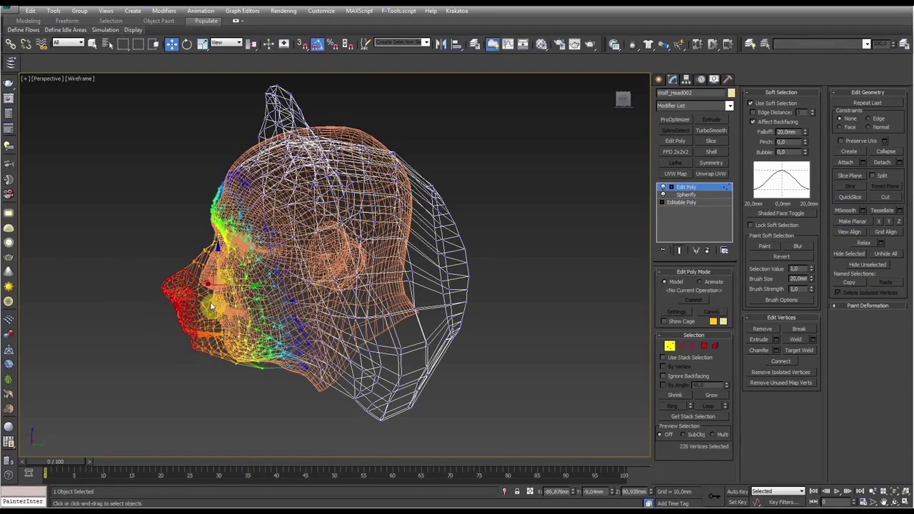
mouse_move(214, 232)
left_mouse_down()
mouse_move(247, 263)
mouse_move(232, 255)
mouse_move(233, 290)
left_mouse_up()
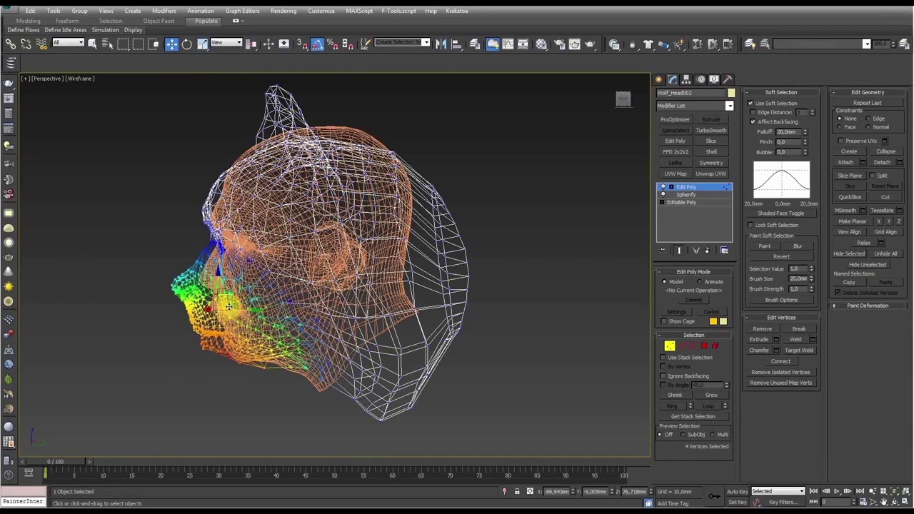
Select vertices on the jaw and a single vertex near the ear.
mouse_move(228, 306)
middle_mouse_down("alt")
mouse_move(316, 363)
mouse_move(243, 228)
middle_mouse_up("alt")
left_click(316, 363)
scroll(214, 231, "up", 5)
mouse_move(214, 255)
middle_mouse_down("alt")
mouse_move(220, 309)
mouse_move(278, 167)
mouse_move(332, 194)
middle_mouse_up("alt")
left_click(220, 310)
In four-view layout, select four vertices on the top of the wolf head.
scroll(332, 194, "down", 5)
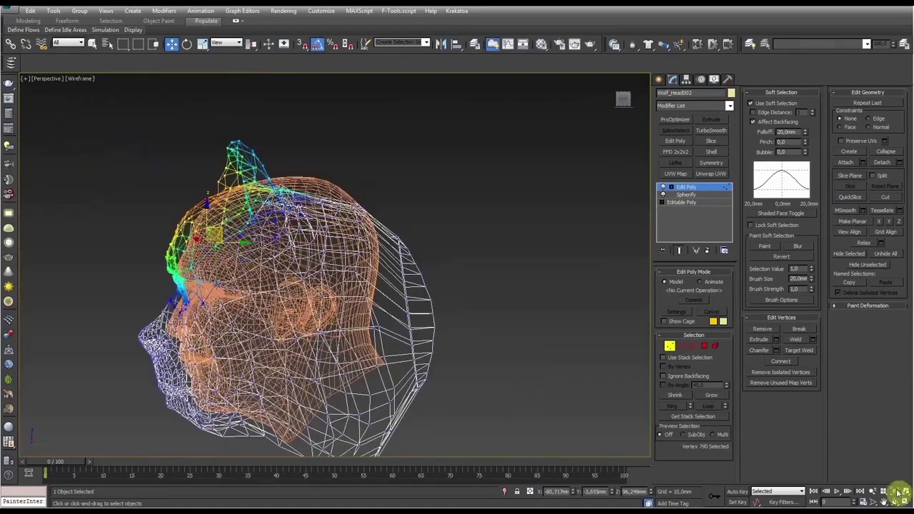
left_click(905, 502)
scroll(241, 327, "up", 3)
left_click(228, 357)
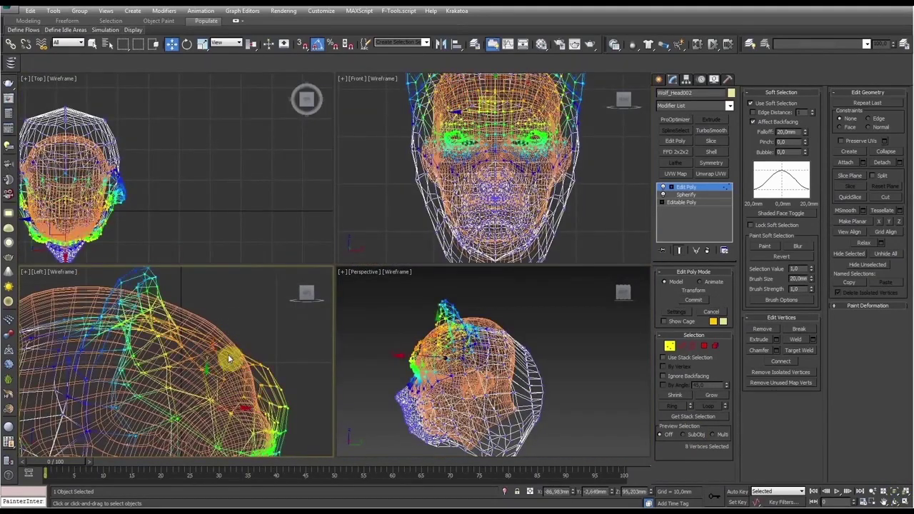
scroll(218, 388, "up", 2)
scroll(217, 387, "up", 2)
left_click(205, 355)
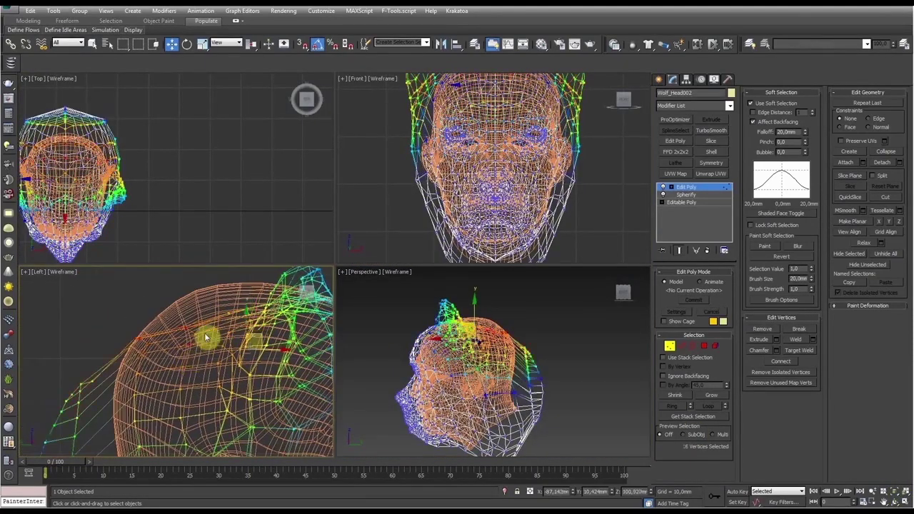
left_click(247, 306, "ctrl")
scroll(194, 347, "up", 2)
left_click(218, 287)
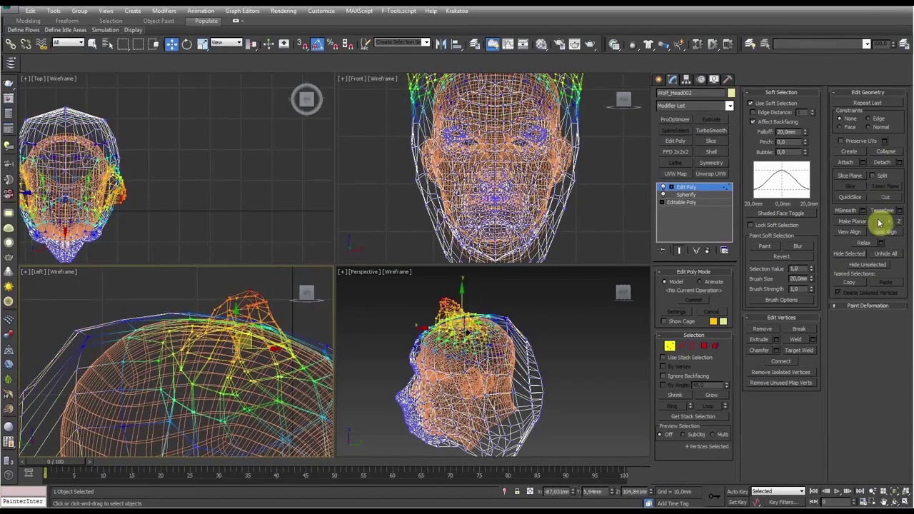
Relax the head-top vertices with 11 iterations.
left_click(870, 245)
left_click(870, 246)
left_click(868, 246)
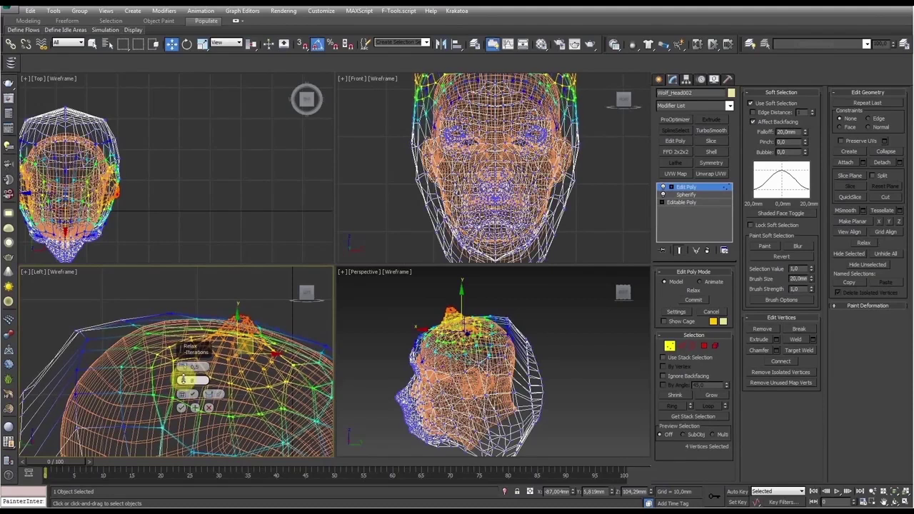
left_click_drag(182, 379, 182, 365)
left_click(181, 407)
scroll(185, 385, "up", 2)
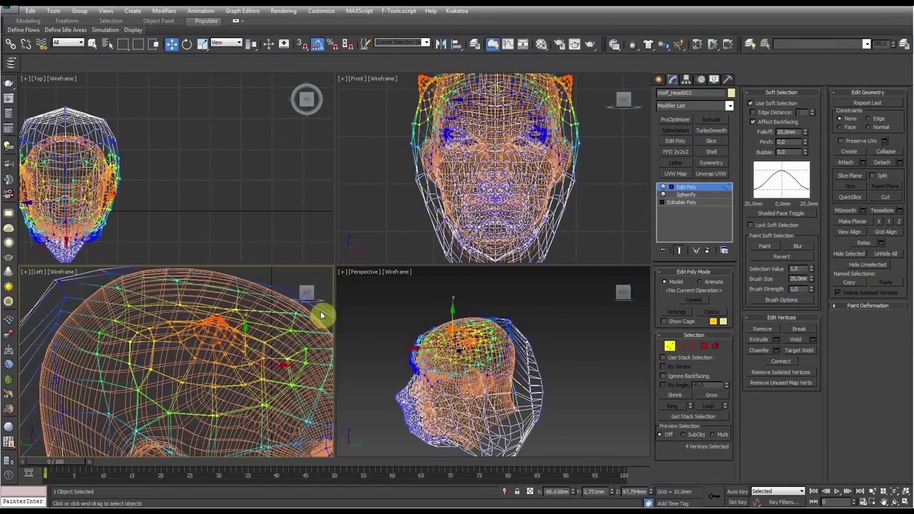
Push the crown vertices onto the skull, grow the selection, and lower falloff to 12.8 mm.
left_click_drag(321, 314, 335, 375)
scroll(167, 310, "down", 2)
left_click(250, 368, "ctrl")
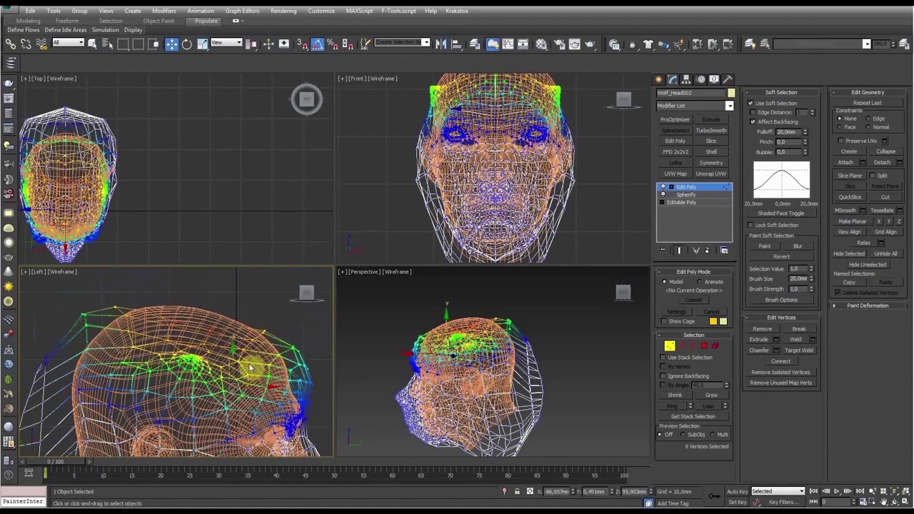
key("ctrl+Page_Up")
scroll(242, 366, "up", 2)
scroll(243, 366, "down", 3)
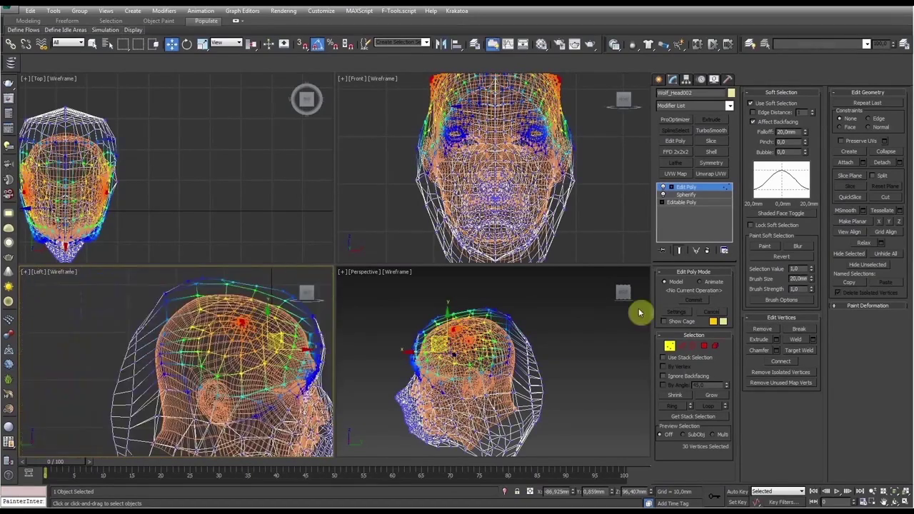
left_click_drag(802, 134, 805, 146)
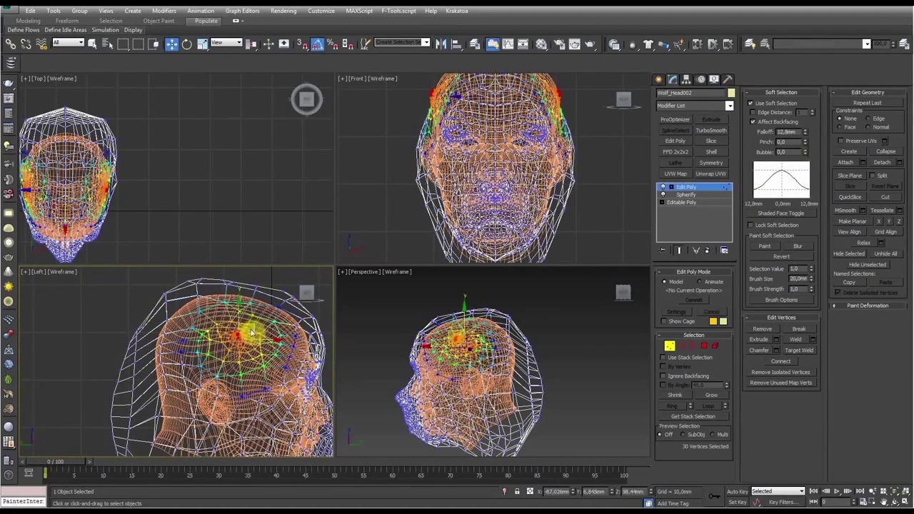
key("alt+w")
Move the soft-selected crown vertices closer to the skull in Perspective.
middle_click_drag(443, 338, 471, 336, "alt")
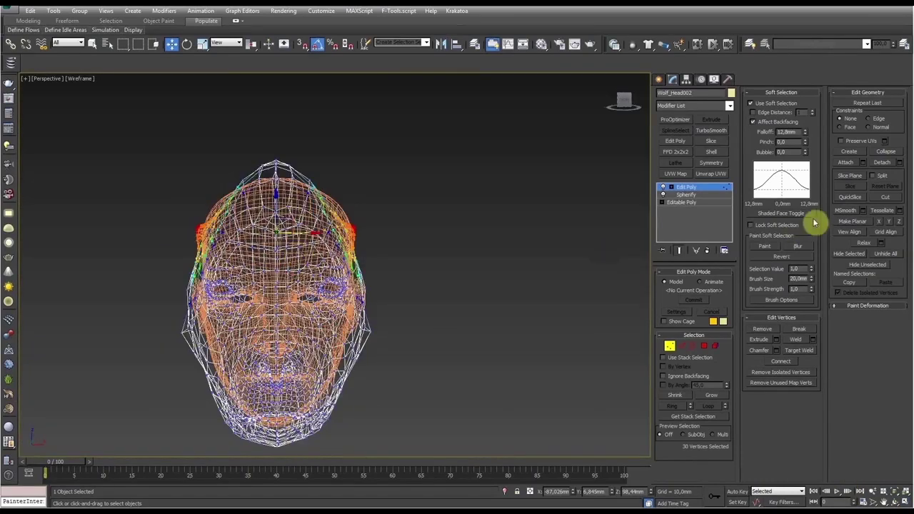
left_click(296, 259)
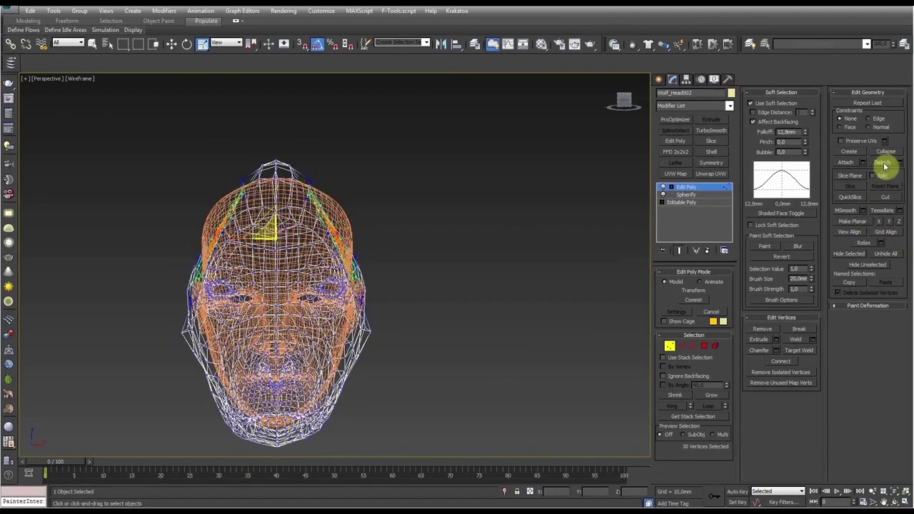
mouse_move(279, 234)
middle_mouse_down("alt")
mouse_move(245, 230)
mouse_move(332, 286)
mouse_move(363, 295)
mouse_move(483, 297)
mouse_move(719, 404)
middle_mouse_up("alt")
In the maximized Left view, pull the vertices above the ear down toward the skull.
left_click(904, 502)
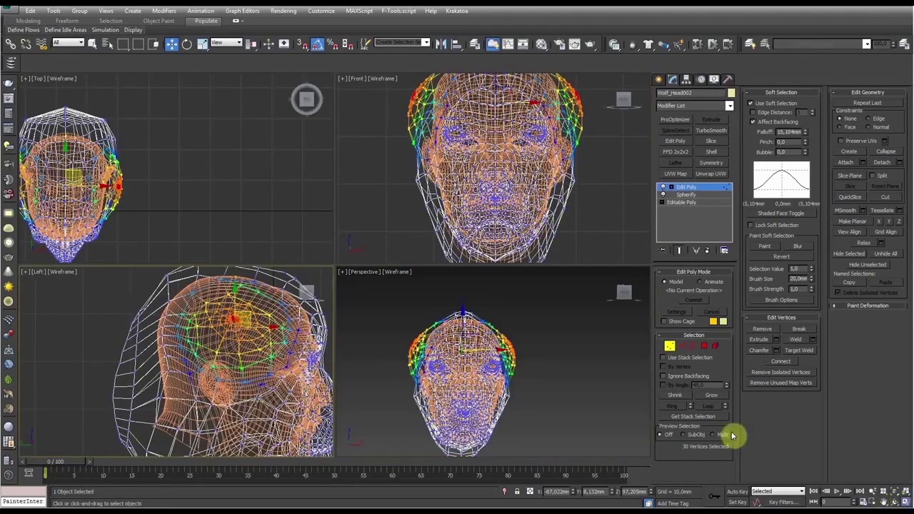
key("alt+w")
scroll(388, 290, "up", 5)
left_click(489, 247, "ctrl")
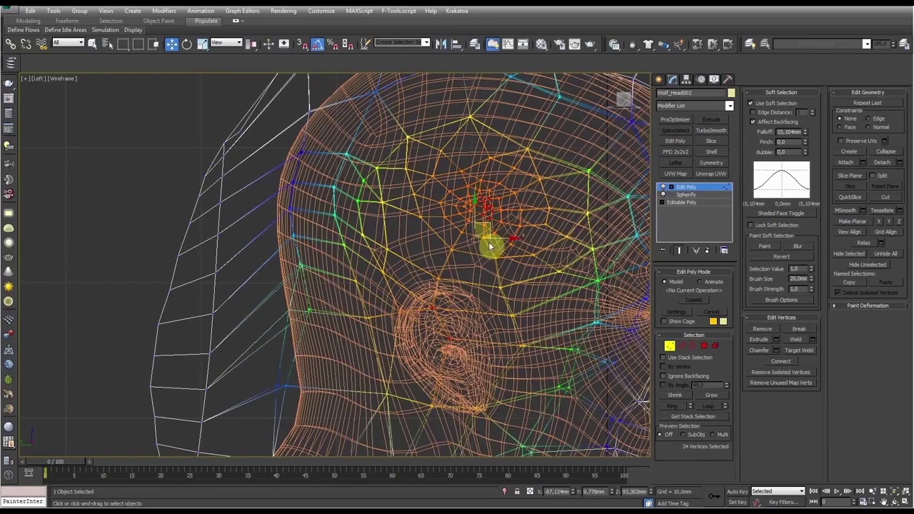
mouse_move(489, 247)
left_mouse_down()
mouse_move(447, 300)
mouse_move(445, 321)
left_mouse_up()
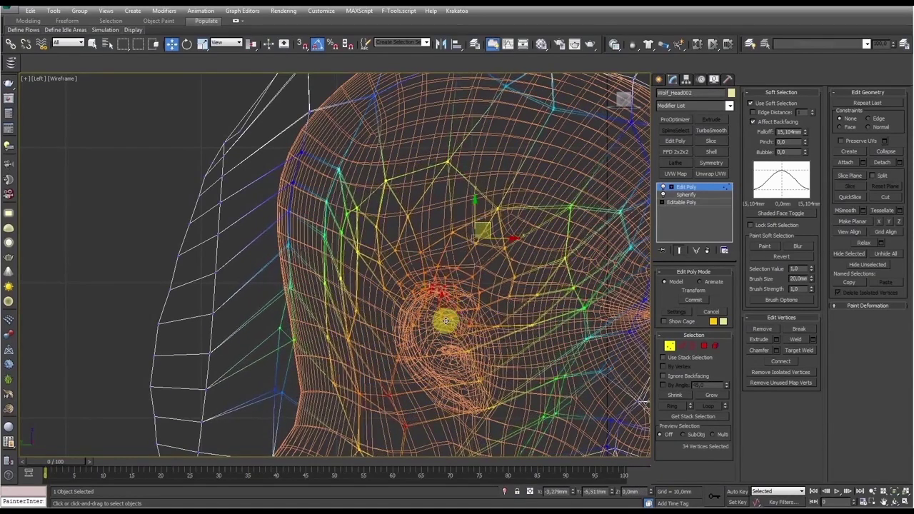
scroll(446, 322, "down", 3)
scroll(433, 306, "down", 4)
key("ctrl+d")
Clear the vertex selection and show Perspective shaded with edged faces.
left_click(904, 501)
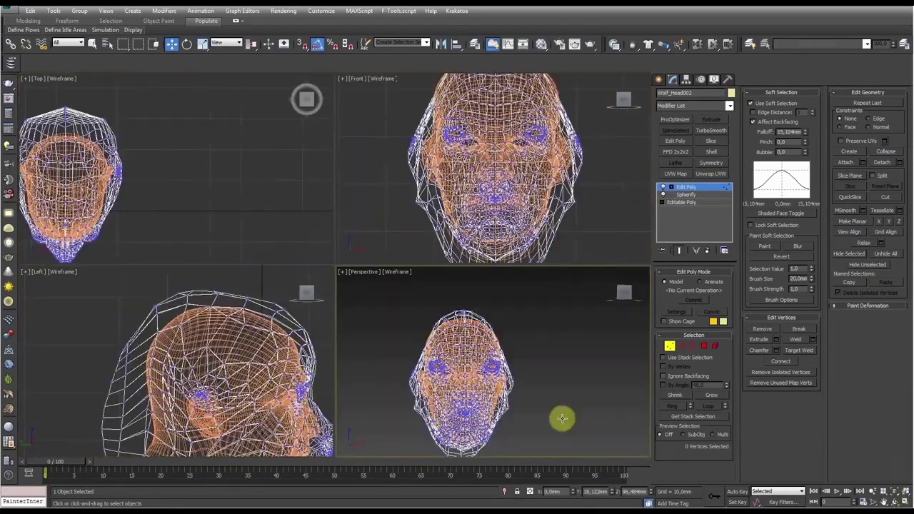
scroll(224, 374, "up", 5)
right_click(483, 326)
left_click(499, 352)
left_click(428, 365)
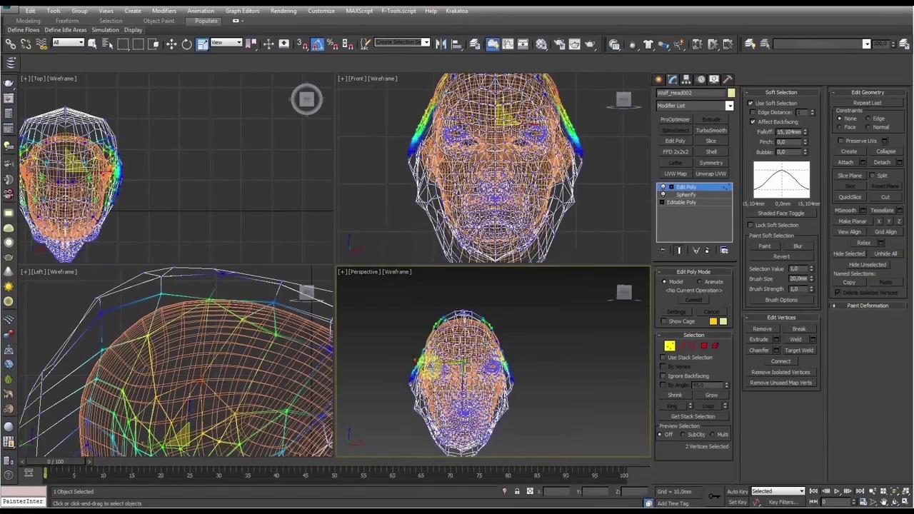
left_click(530, 361)
mouse_move(530, 362)
middle_mouse_down("alt")
mouse_move(564, 355)
mouse_move(510, 358)
middle_mouse_up("alt")
key("F3")
scroll(200, 367, "down", 3)
Select the eye-region vertices and move them to line up with the human eyes.
left_click_drag(167, 303, 207, 342)
right_click(206, 343)
left_click(218, 351)
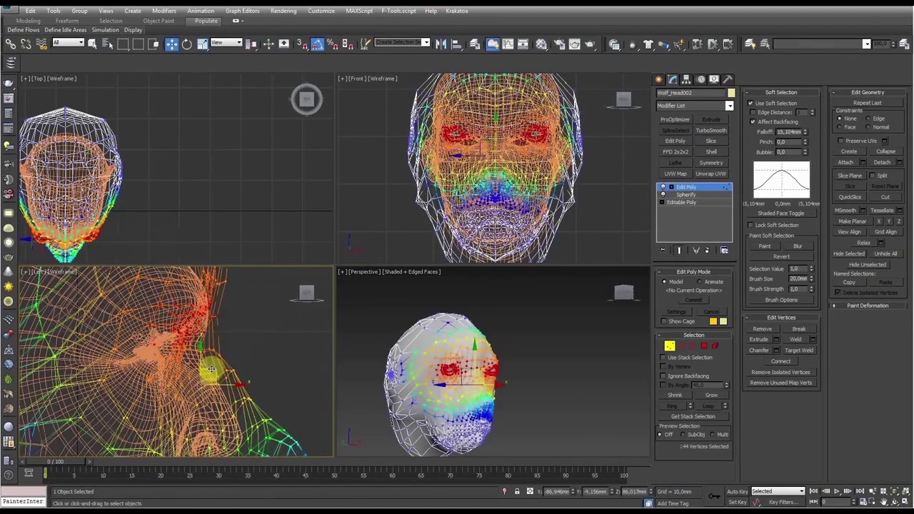
scroll(495, 190, "up", 4)
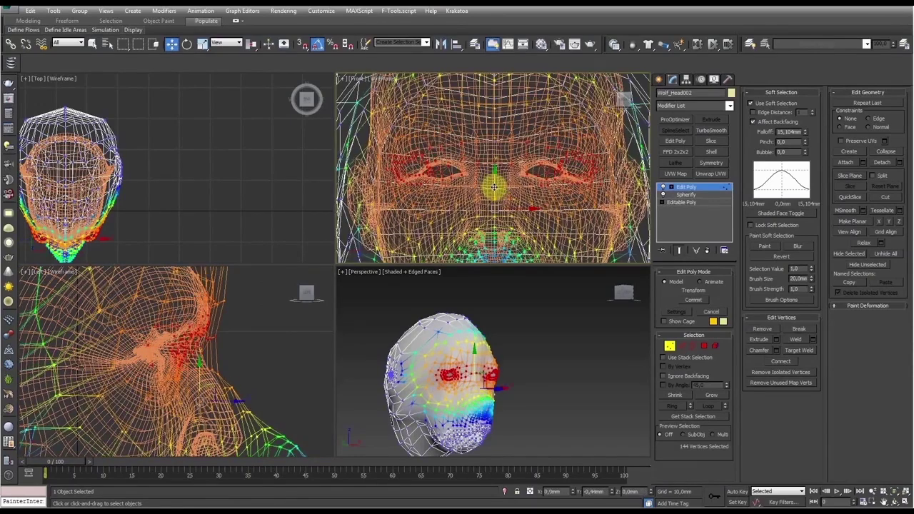
right_click(494, 190)
left_click(536, 213)
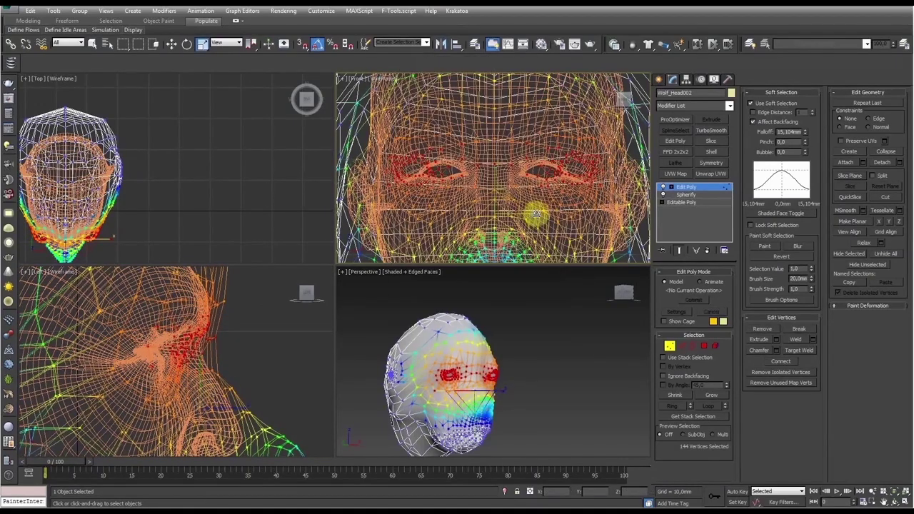
right_click(527, 214)
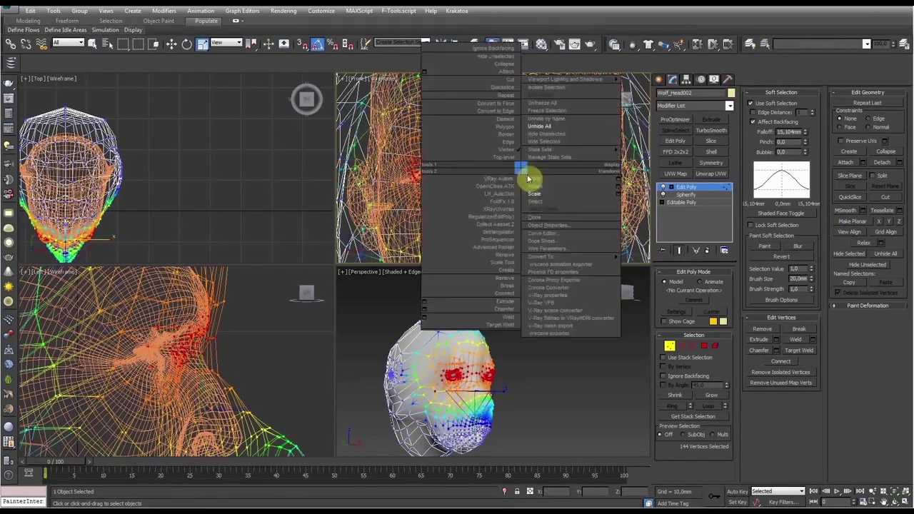
left_click(535, 230)
left_click(567, 351)
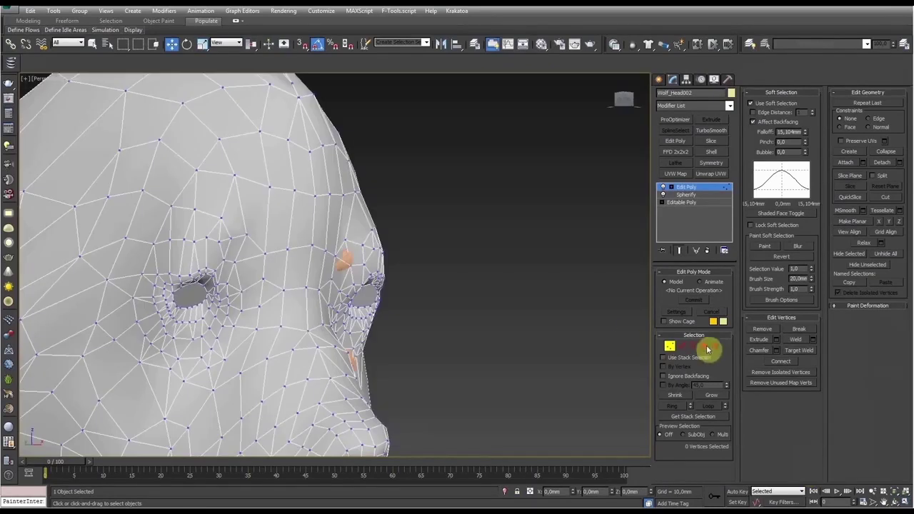
At Polygon level, select the wolf mesh polygons at both eyes in the front view.
left_click(705, 346)
left_click(903, 502)
scroll(541, 204, "up", 5)
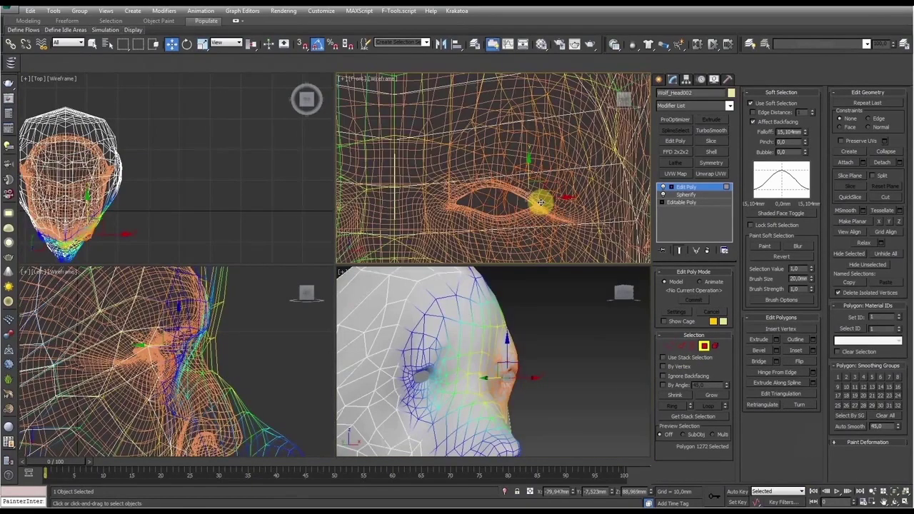
middle_click_drag(505, 182, 414, 179)
left_click(439, 194)
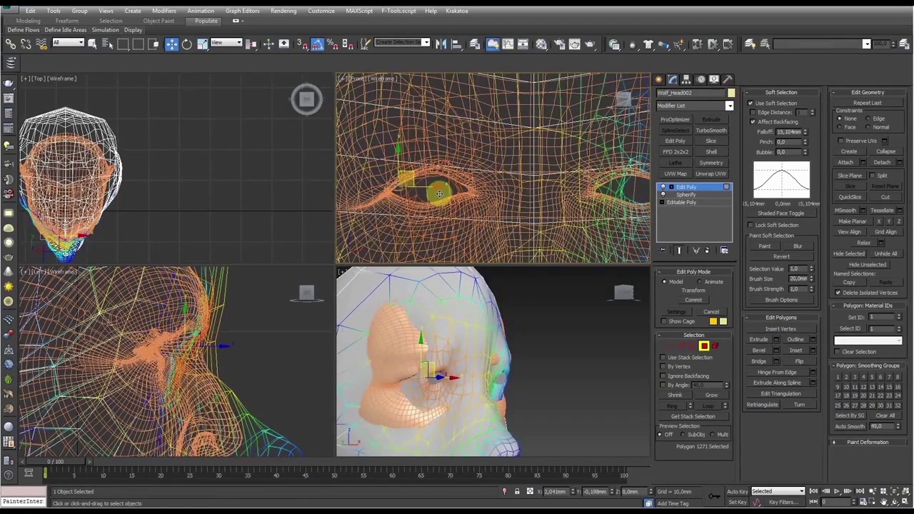
left_click(583, 188)
mouse_move(479, 185)
middle_mouse_down()
mouse_move(582, 188)
mouse_move(413, 182)
middle_mouse_up()
left_click(535, 189, "ctrl")
scroll(188, 357, "up", 3)
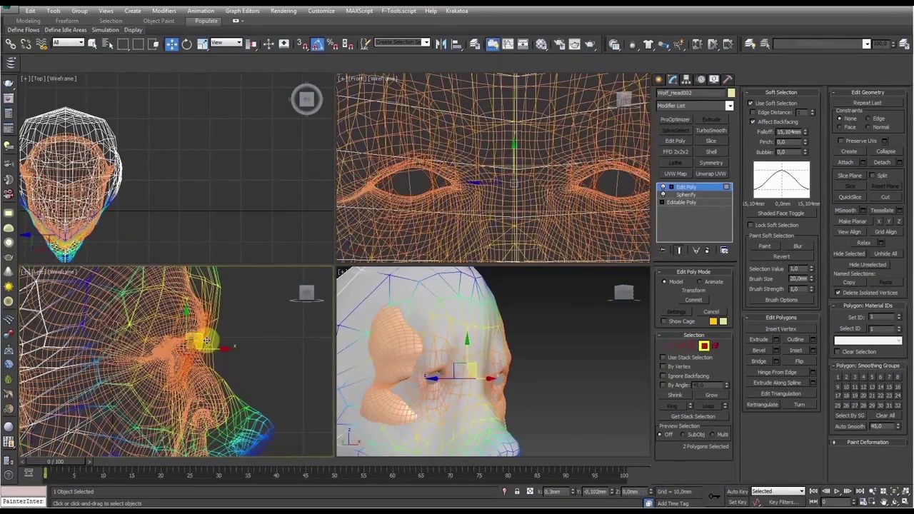
At Vertex level, select the vertices around the eye and nose and move them into place.
left_click(669, 346)
scroll(482, 173, "down", 2)
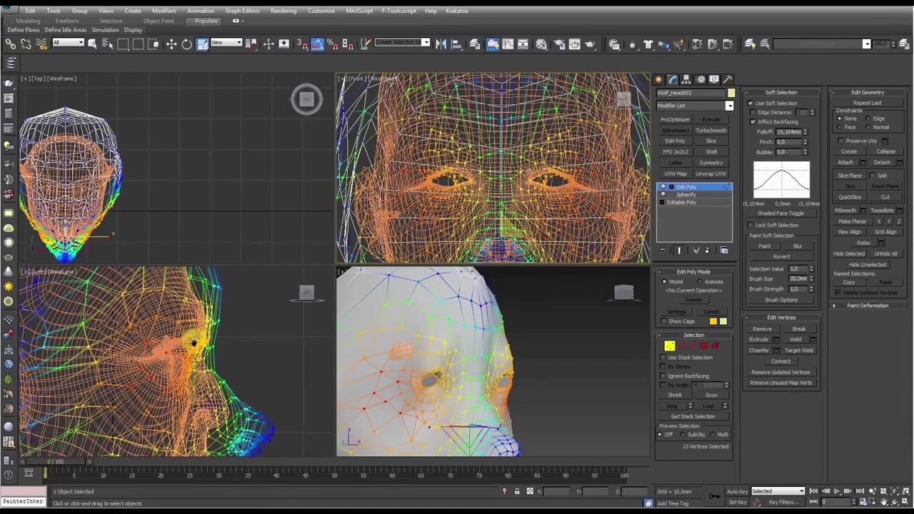
scroll(193, 343, "up", 2)
left_click(541, 191)
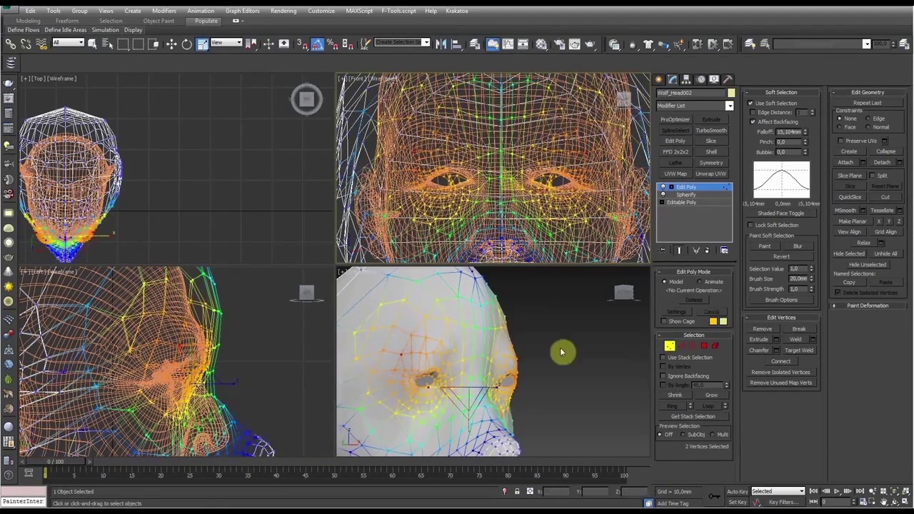
scroll(561, 351, "down", 5)
left_click_drag(200, 433, 179, 377)
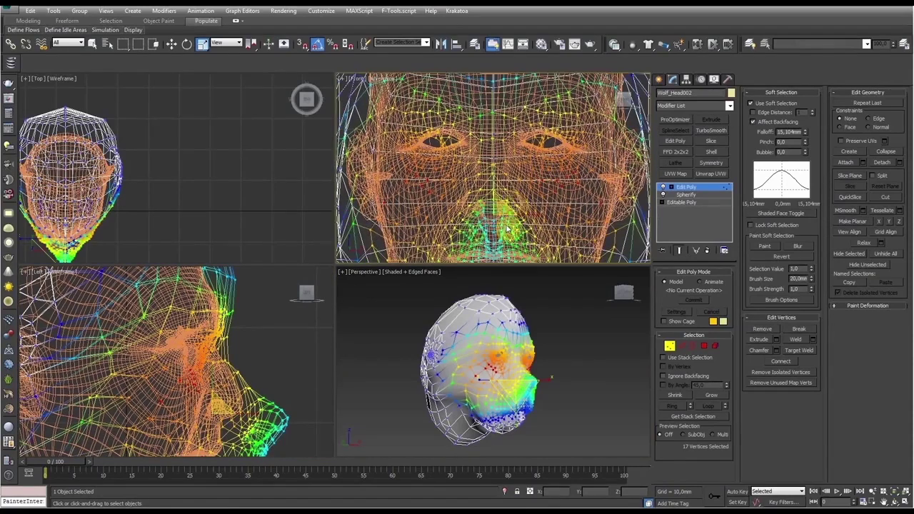
scroll(507, 229, "up", 2)
left_click(532, 208)
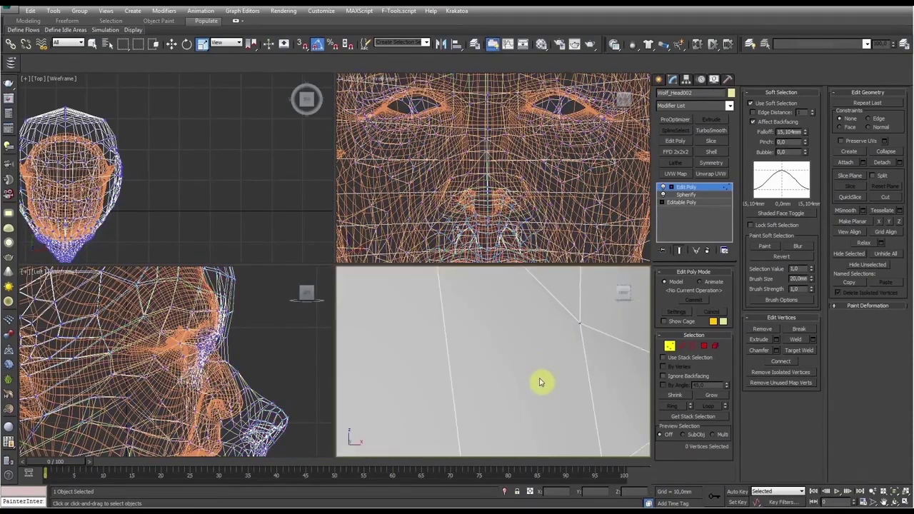
left_click(222, 394)
scroll(221, 394, "up", 2)
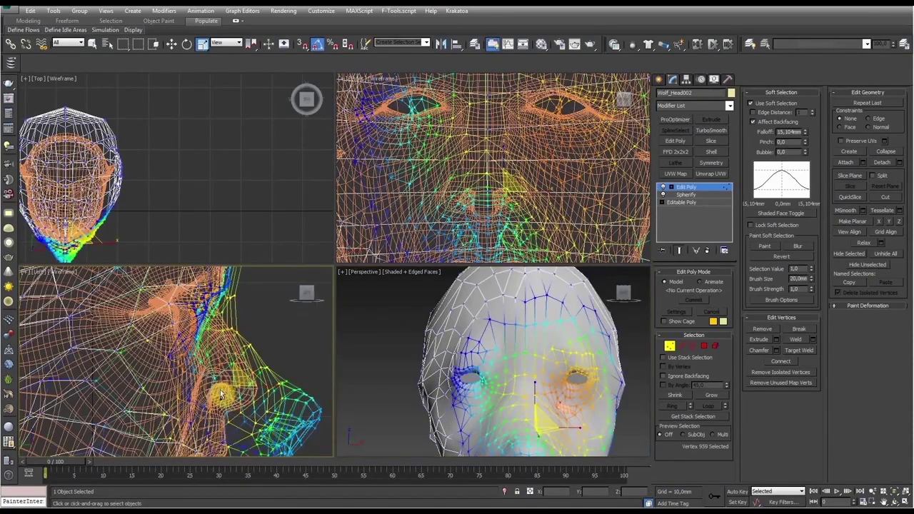
right_click(171, 362)
left_click(206, 373)
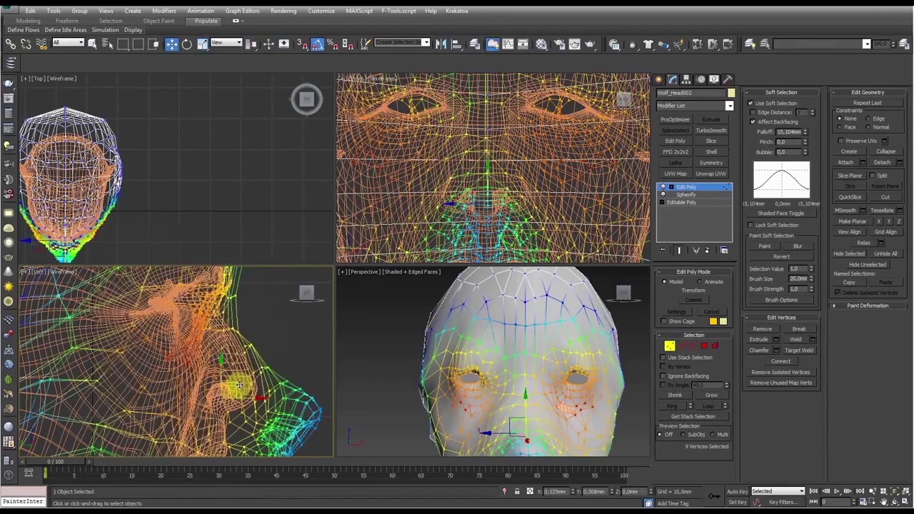
Orbit the maximized perspective view to three-quarter, show wireframe, and return to Polygon level with Move.
left_click(905, 502)
left_click(895, 502)
mouse_move(428, 300)
left_mouse_down()
mouse_move(394, 306)
mouse_move(371, 285)
mouse_move(399, 303)
mouse_move(342, 300)
mouse_move(367, 305)
left_mouse_up()
key("F3")
key("w")
key("4")
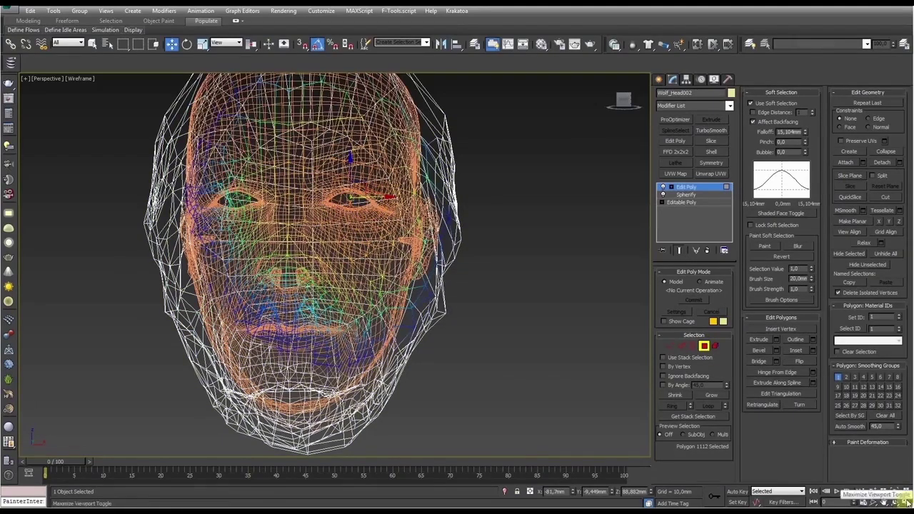
Select a polygon inside the eye and lower the soft-selection falloff to 6.344 mm.
left_click(905, 501)
scroll(550, 139, "up", 3)
scroll(518, 178, "up", 3)
scroll(514, 173, "up", 2)
left_click(519, 171)
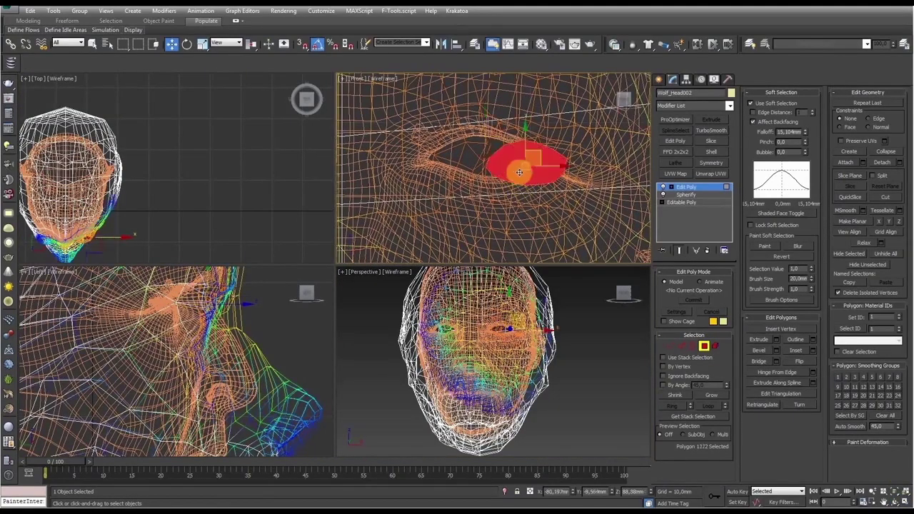
left_click_drag(804, 132, 805, 149)
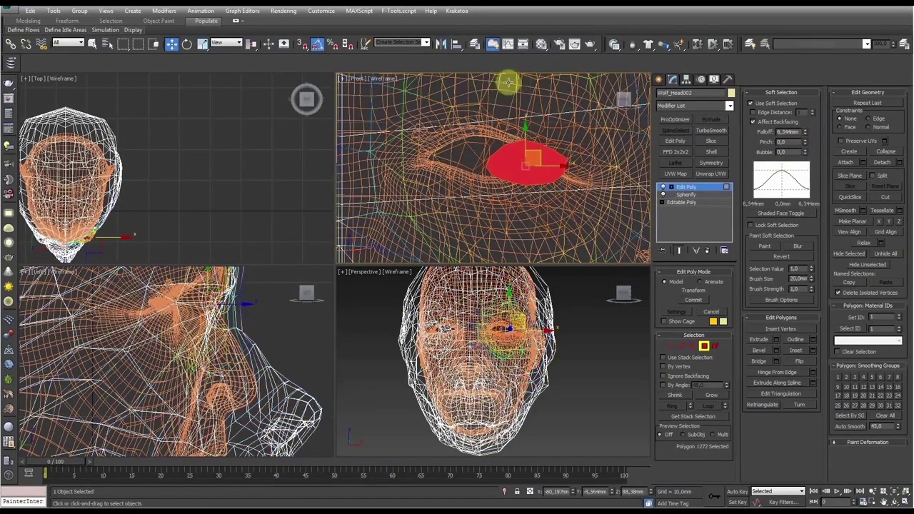
Select the other eye's polygons, shift them over the human eye, then clear the selection.
mouse_move(547, 158)
middle_mouse_down()
mouse_move(489, 147)
mouse_move(597, 169)
middle_mouse_up()
left_click(408, 173)
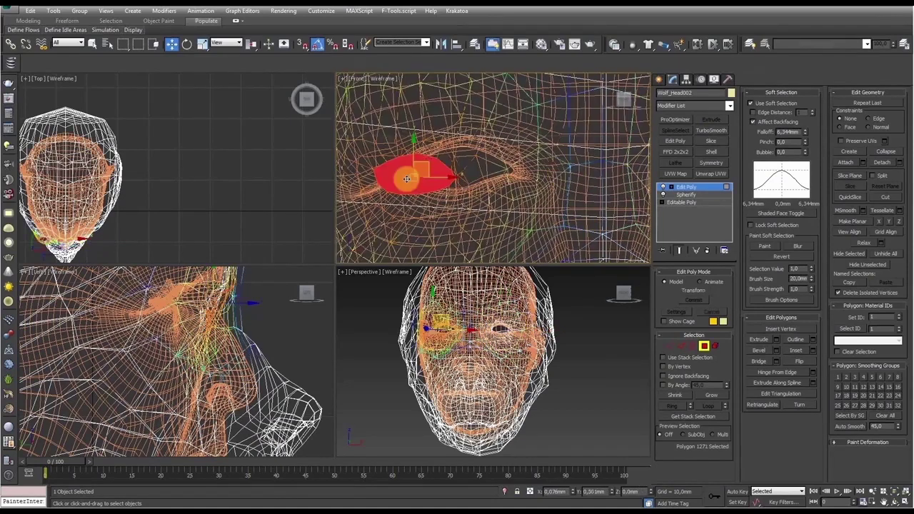
middle_click_drag(407, 174, 438, 171)
left_click(579, 373)
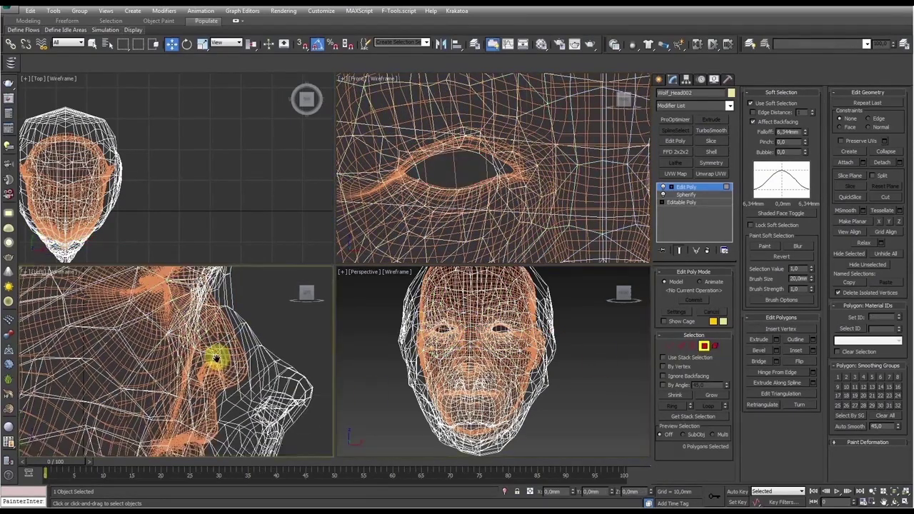
Switch to Vertex level and select the snout vertices in the side view.
scroll(214, 356, "down", 2)
key("1")
left_click_drag(311, 339, 254, 385)
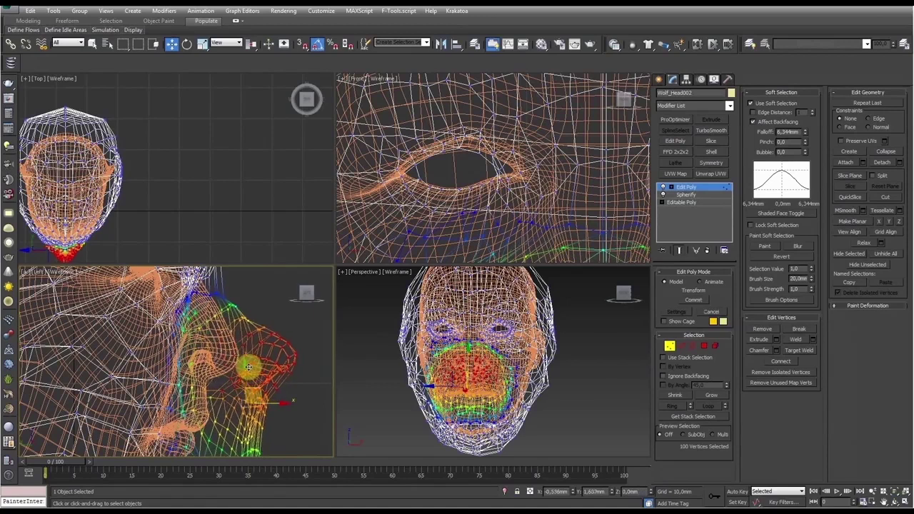
Rotate the snout vertices and pull them onto the human face profile.
right_click(257, 357)
left_click(285, 351)
mouse_move(261, 350)
left_mouse_down()
mouse_move(264, 360)
mouse_move(268, 337)
mouse_move(232, 432)
left_mouse_up()
left_click_drag(260, 356, 280, 345)
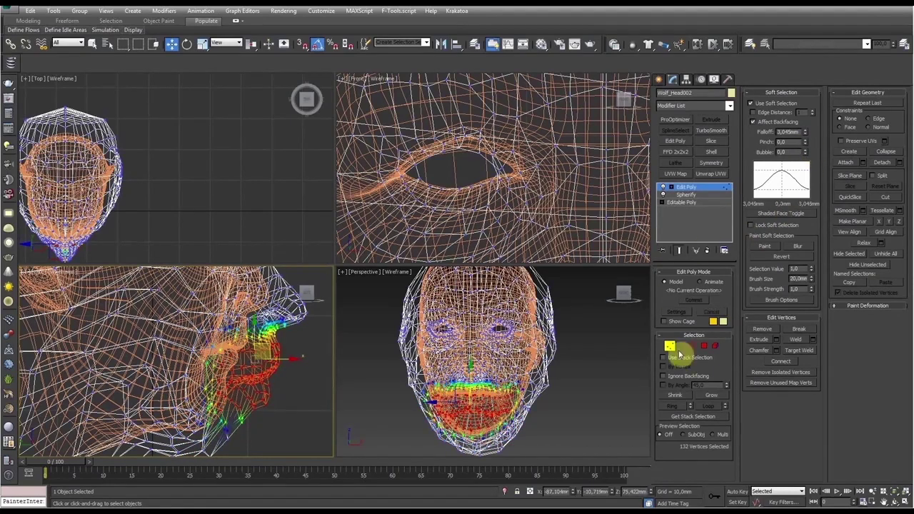
Set the falloff to 3.837 mm and rotate the mouth vertices by -15 degrees.
left_click(804, 132)
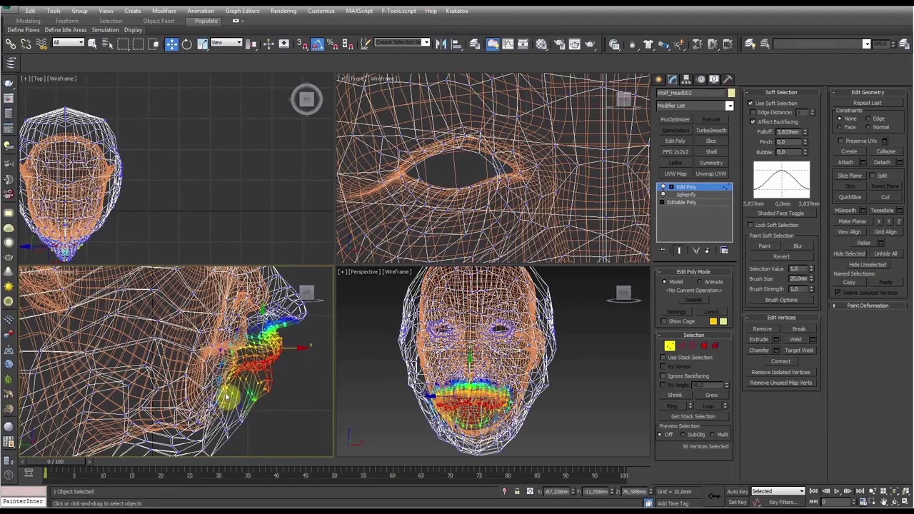
left_click(228, 371)
key("e")
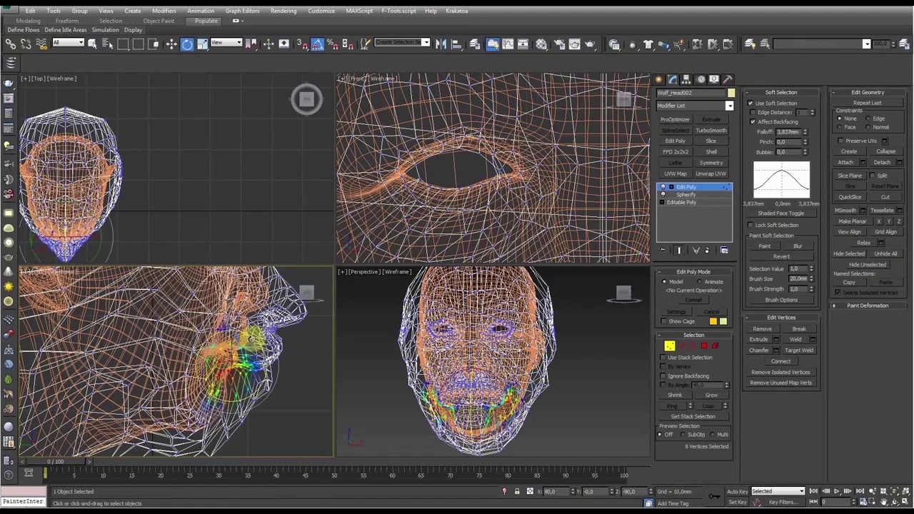
left_click_drag(253, 332, 255, 346)
key("w")
Select and adjust the wider mouth and chin vertices so they hug the human lips and jaw.
left_click_drag(286, 419, 259, 354)
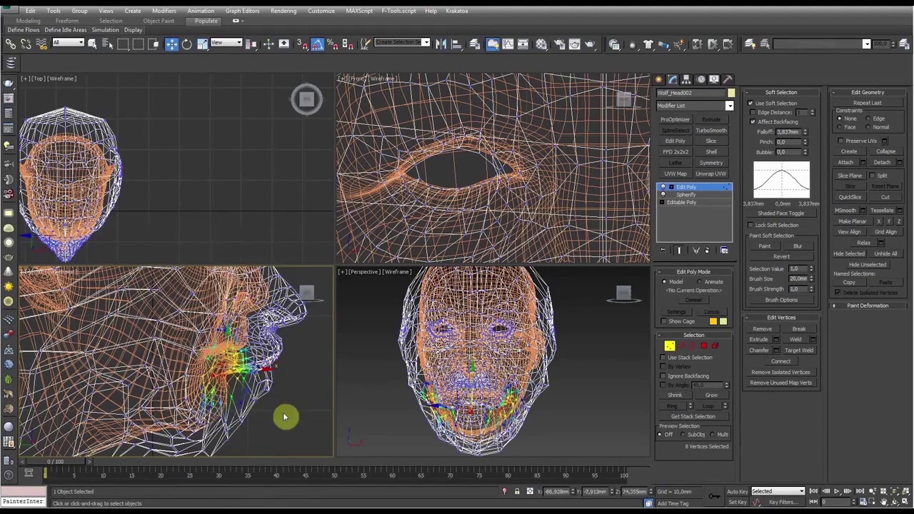
middle_click_drag(291, 386, 260, 363)
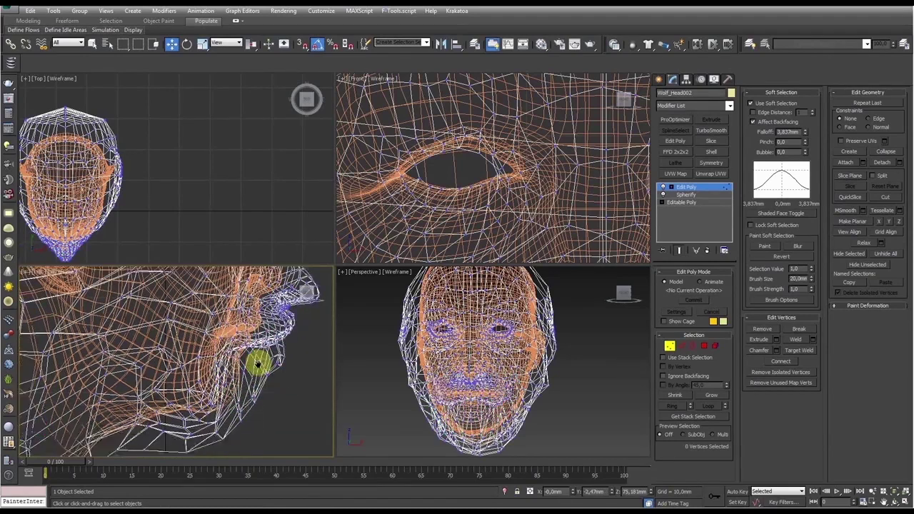
left_click(242, 391)
left_click(249, 413)
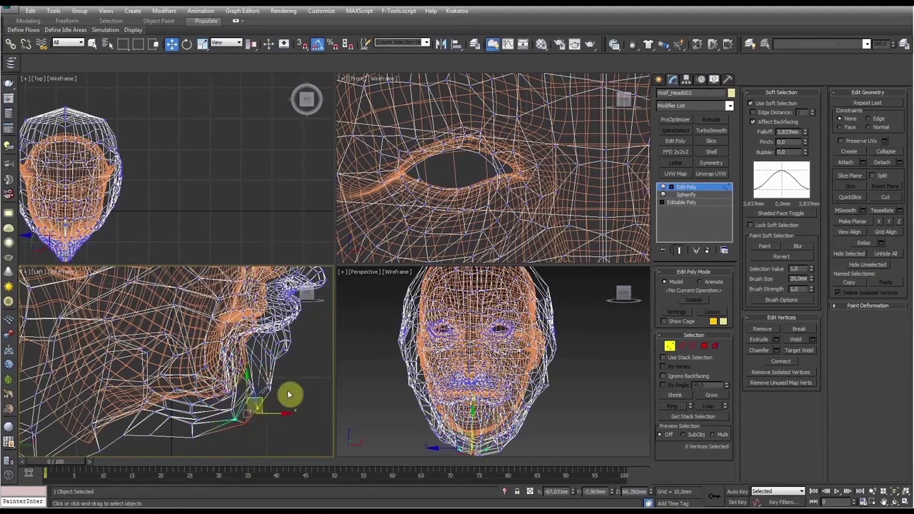
scroll(224, 435, "up", 2)
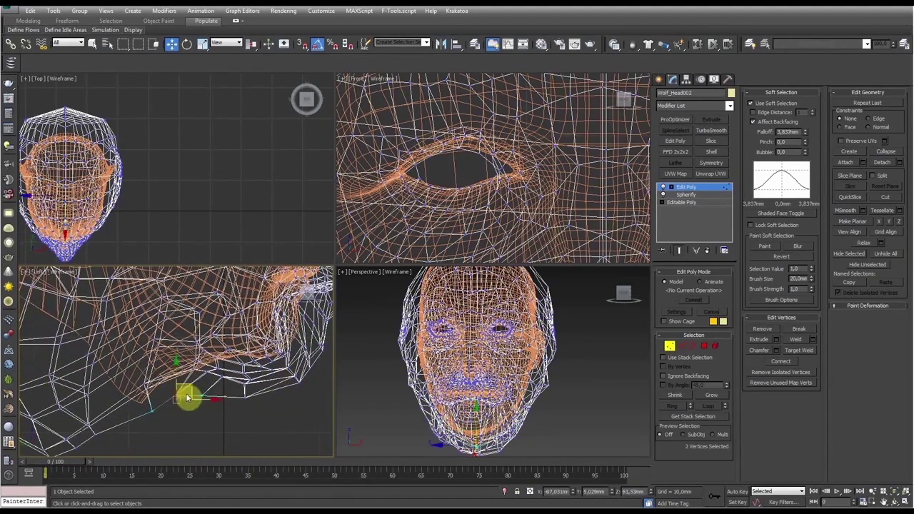
mouse_move(168, 382)
left_mouse_down()
mouse_move(206, 399)
mouse_move(207, 370)
left_mouse_up()
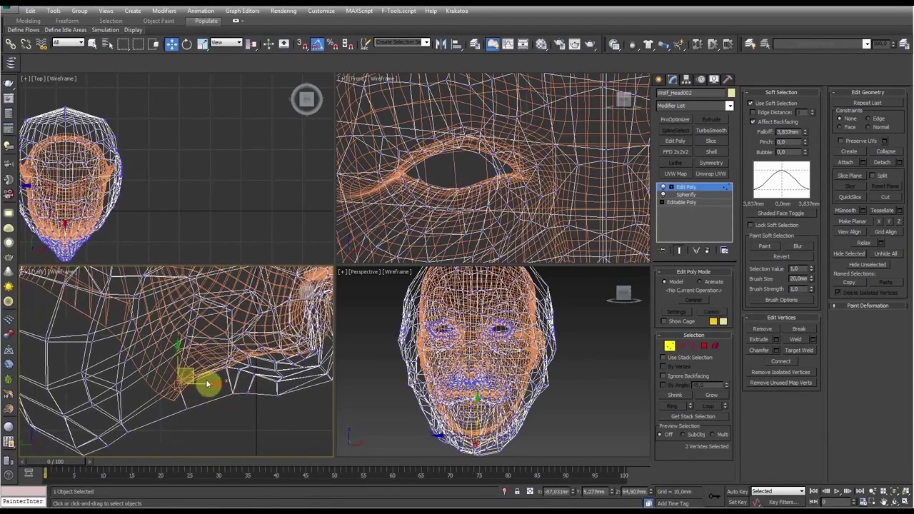
left_click(606, 391)
Leave Vertex level and orbit around the reshaped wolf head to inspect it from the side.
left_click(671, 347)
left_click(581, 384)
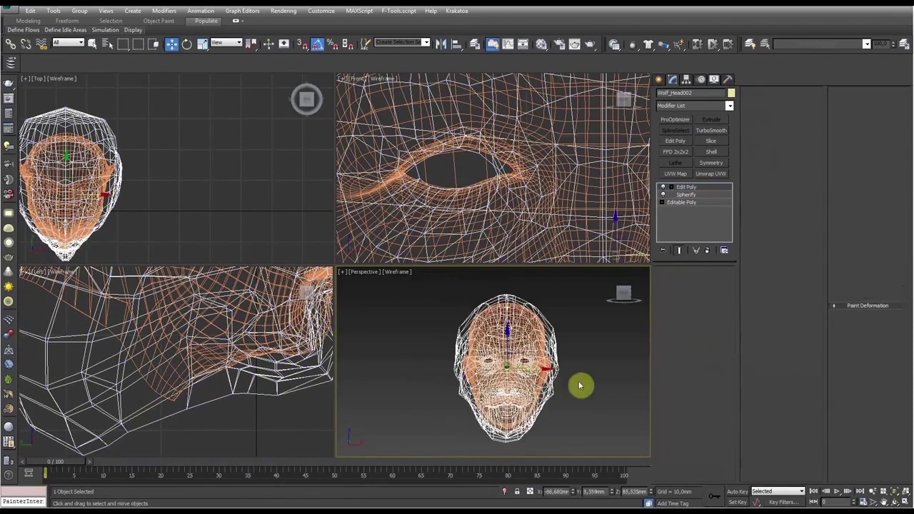
left_click(903, 502)
left_click(903, 502)
right_click(648, 401)
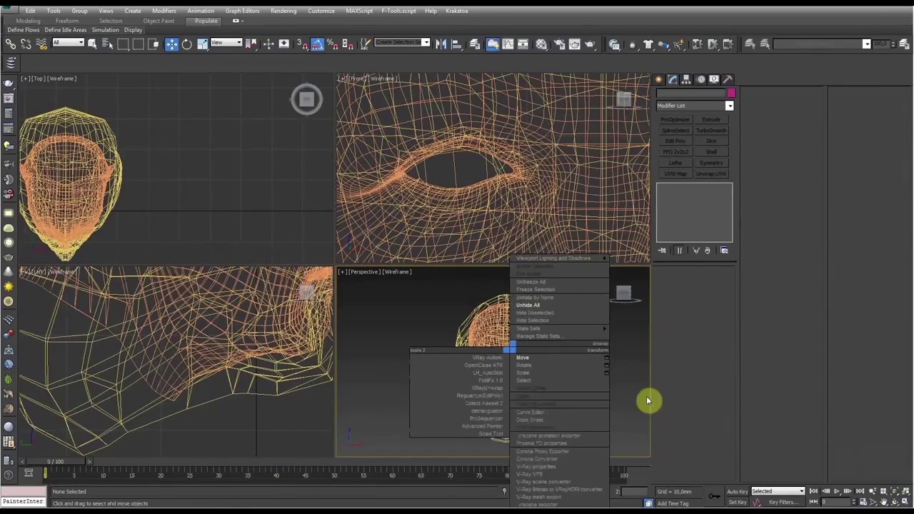
left_click(894, 502)
left_click(903, 501)
left_click_drag(636, 400, 436, 327)
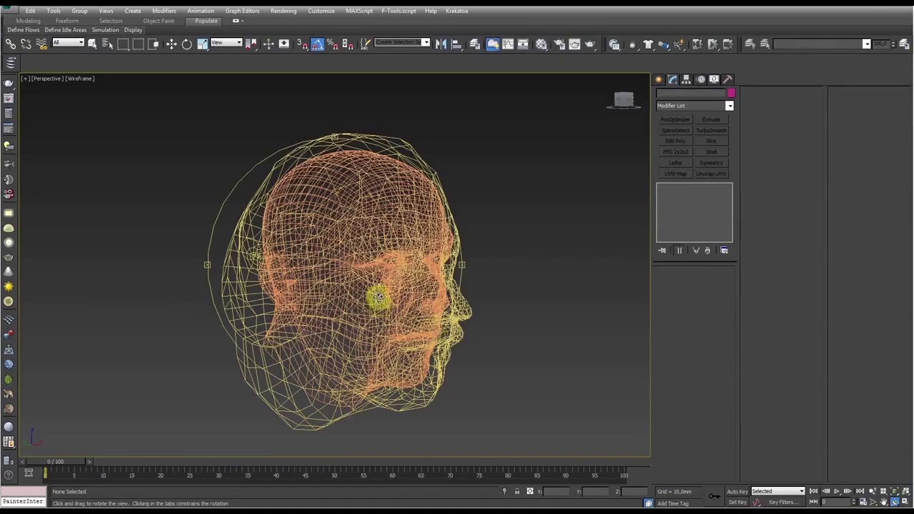
mouse_move(379, 296)
left_mouse_down()
mouse_move(337, 298)
mouse_move(406, 302)
mouse_move(374, 287)
mouse_move(364, 296)
mouse_move(302, 288)
mouse_move(424, 292)
mouse_move(401, 183)
left_mouse_up()
key("F3")
key("F3")
key("w")
Add a TurboSmooth modifier to the wolf head with Iterations set to 2.
left_click(439, 214)
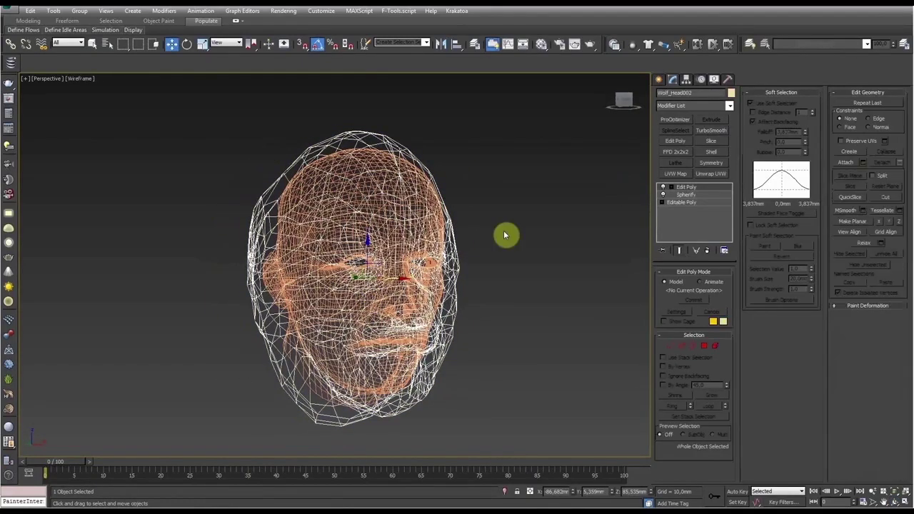
right_click(393, 195)
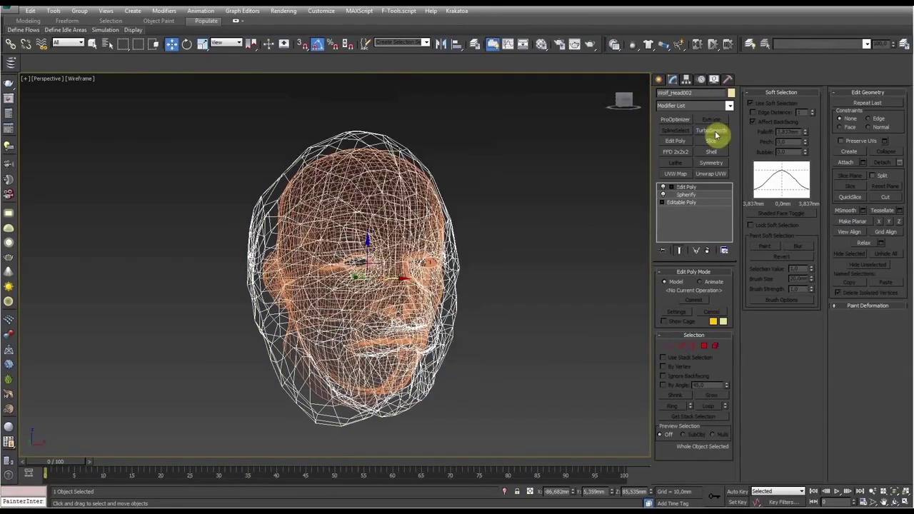
left_click(712, 131)
left_click(724, 289)
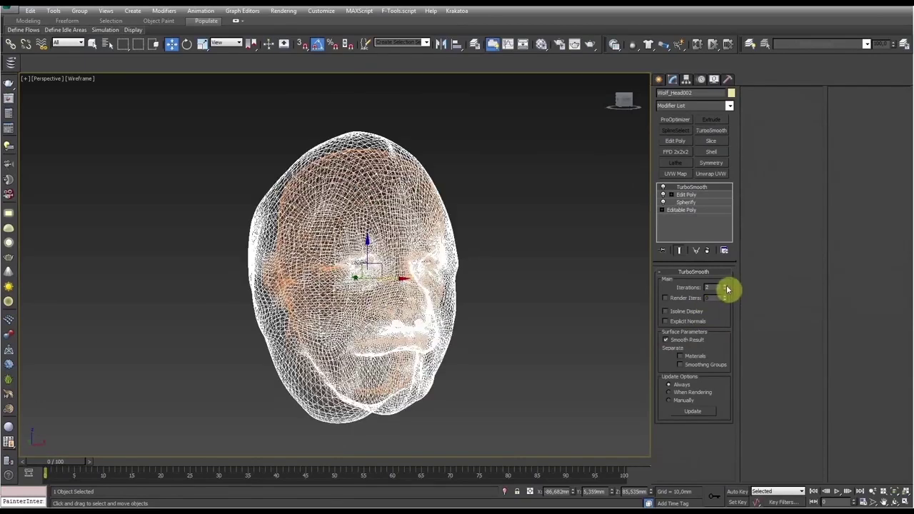
middle_click_drag(511, 299, 477, 298, "alt")
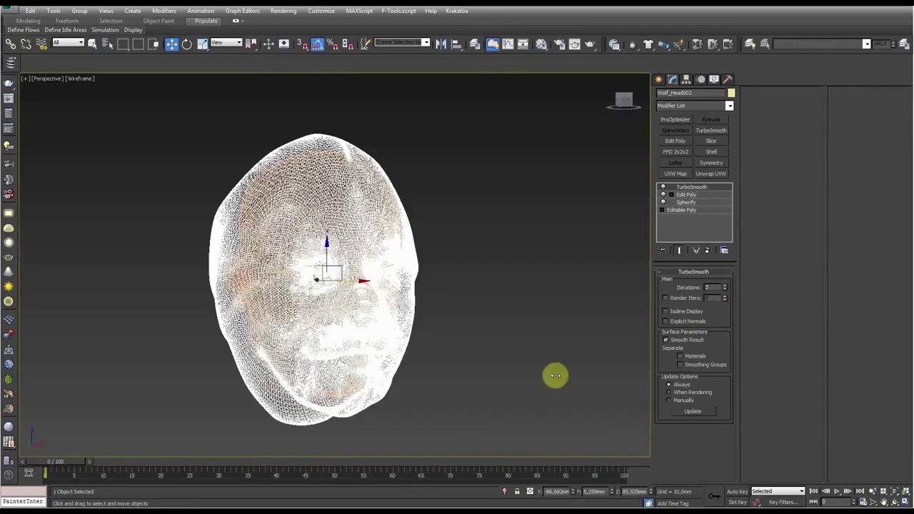
mouse_move(555, 374)
middle_mouse_down("alt")
mouse_move(340, 281)
mouse_move(289, 143)
middle_mouse_up("alt")
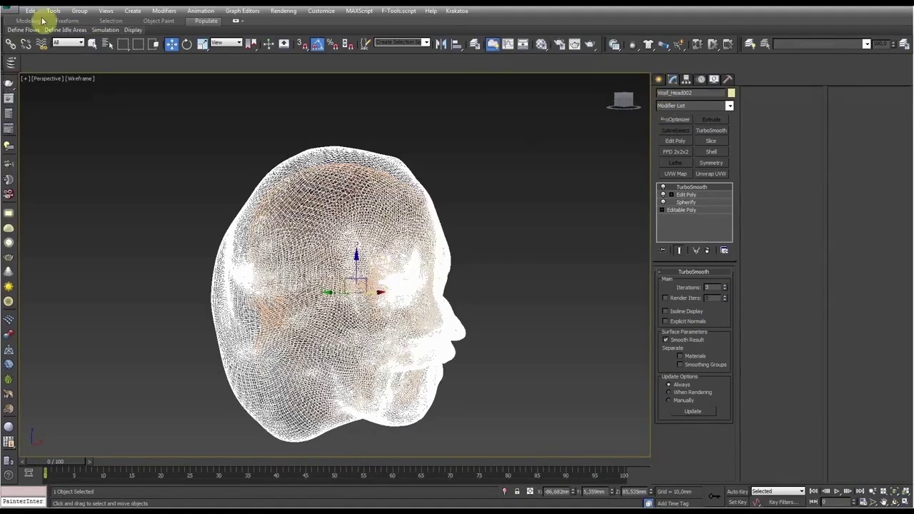
Save the scene as Morph_.max in the TUTORIAL folder.
left_click(14, 13)
left_click(43, 85)
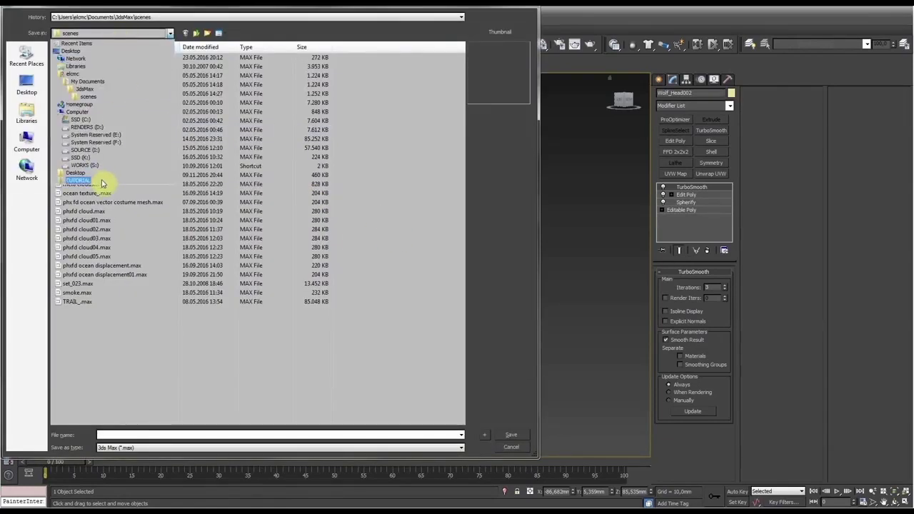
left_click(79, 180)
type("nMol")
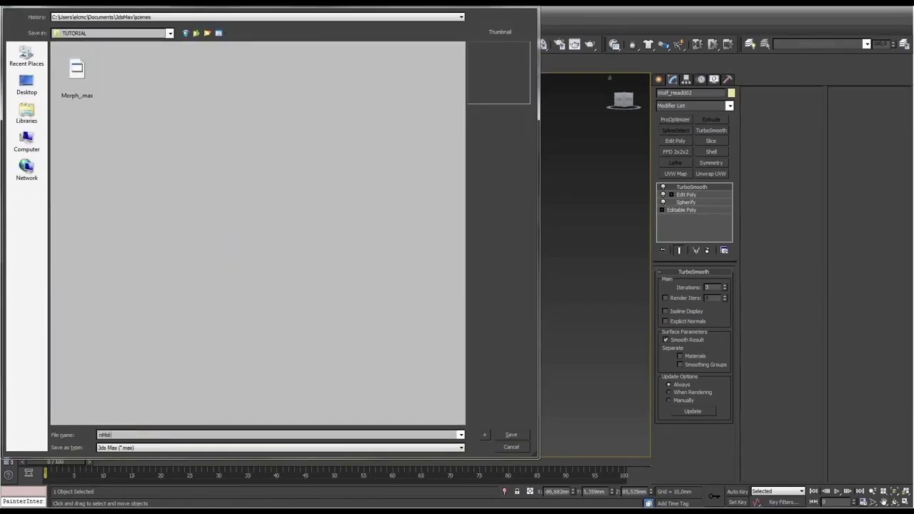
type("Morph")
left_click(152, 441)
key("Return")
Create a Conform compound object wrapping Wolf_Head002 onto the human head D_Mesher001.
left_click(658, 79)
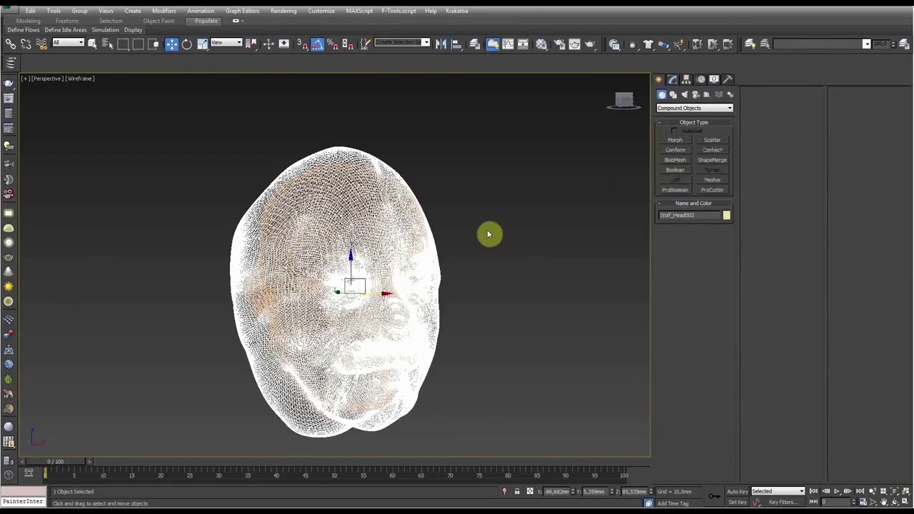
middle_click_drag(489, 232, 484, 228, "alt")
left_click(682, 109)
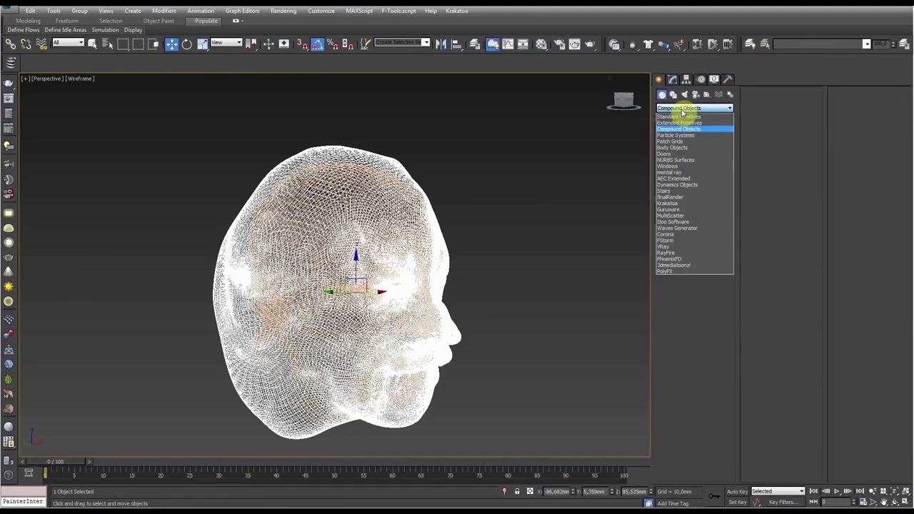
left_click(678, 128)
left_click(676, 150)
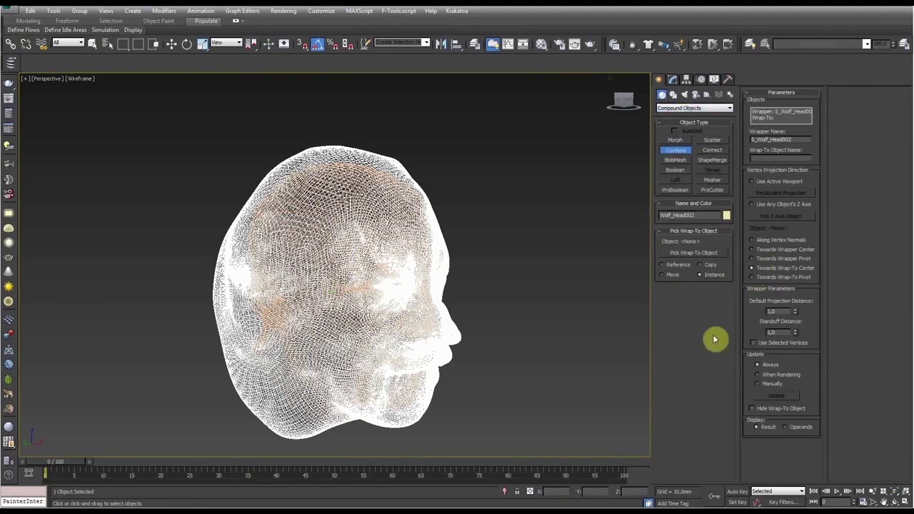
left_click(675, 252)
left_click(371, 292)
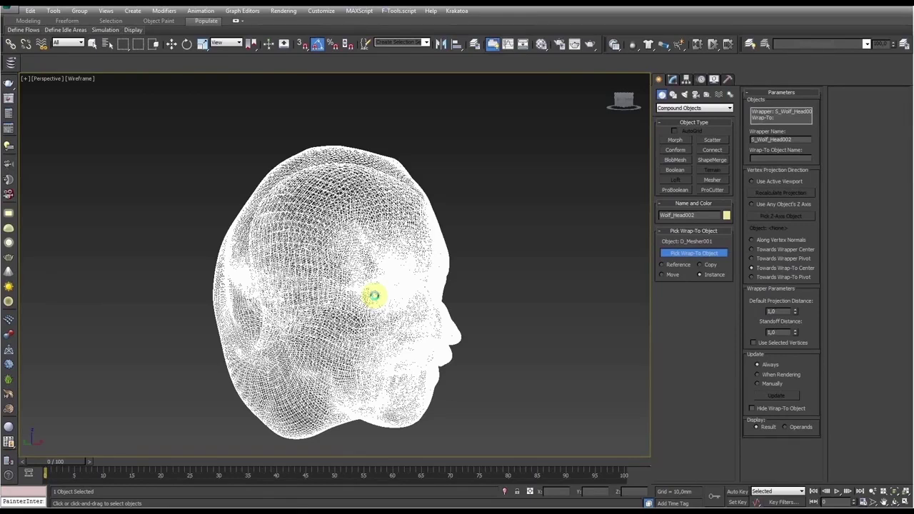
left_click(373, 295)
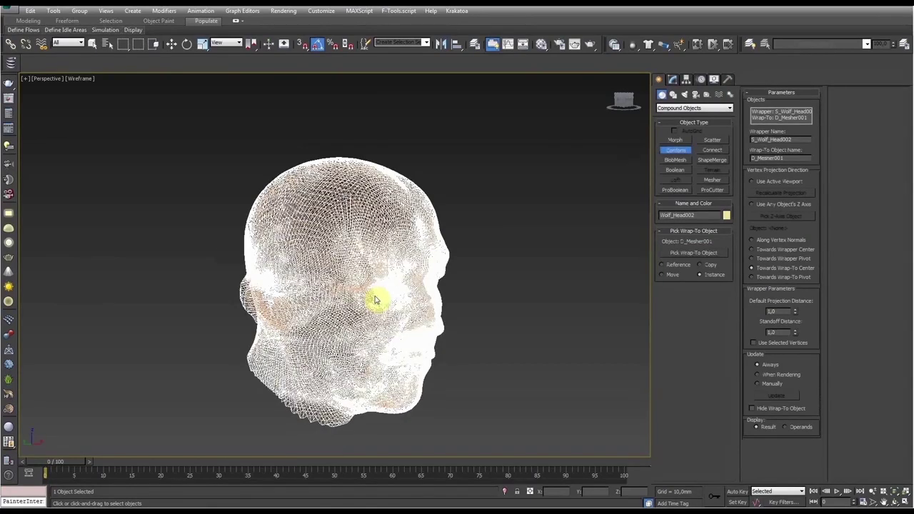
mouse_move(375, 298)
middle_mouse_down("alt")
mouse_move(435, 310)
mouse_move(389, 310)
middle_mouse_up("alt")
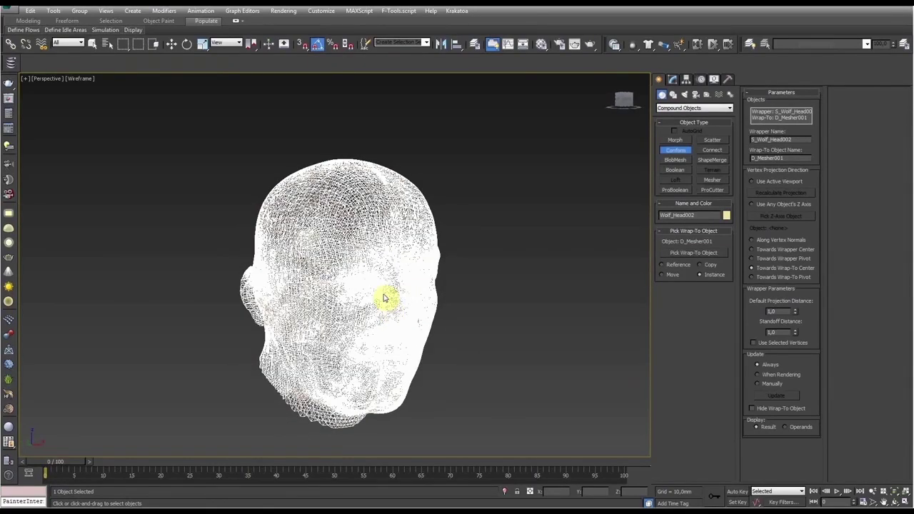
Open Configure Viewports from the viewport menu and toggle between four-view and single-view layouts.
key("w")
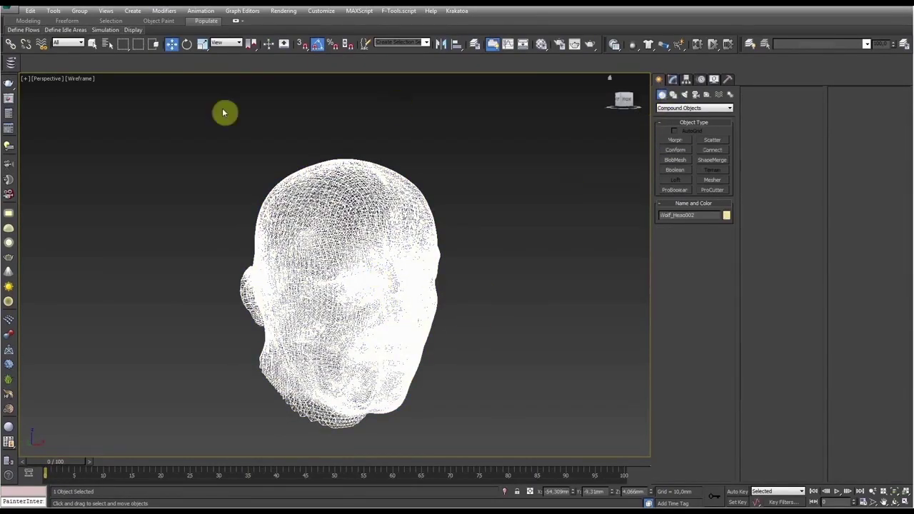
left_click(68, 106)
left_click(309, 240)
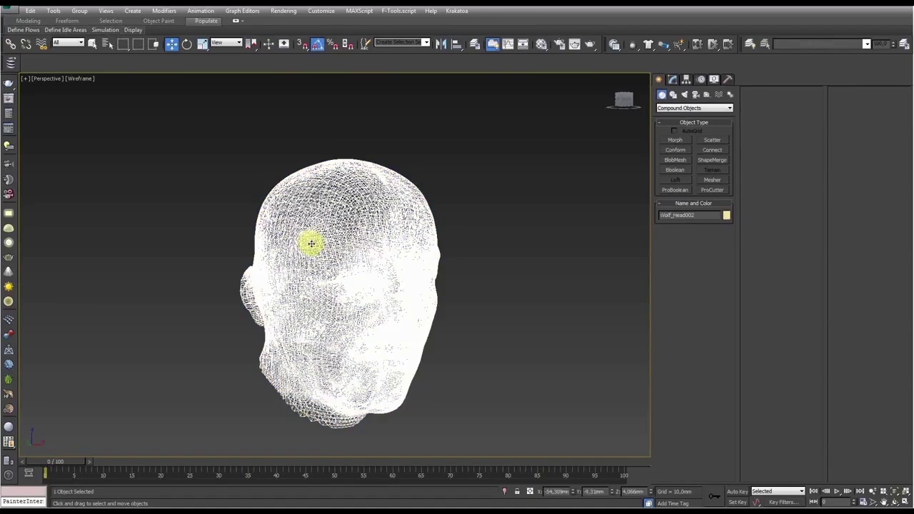
left_click(381, 269)
scroll(381, 269, "down", 3)
middle_click_drag(381, 269, 281, 245, "alt")
left_click(46, 78)
left_click(25, 79)
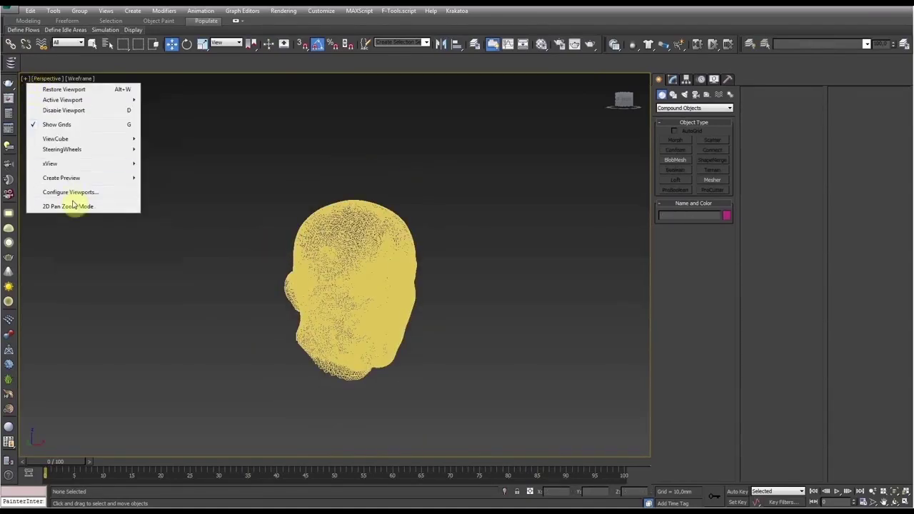
left_click(72, 191)
left_click(557, 367)
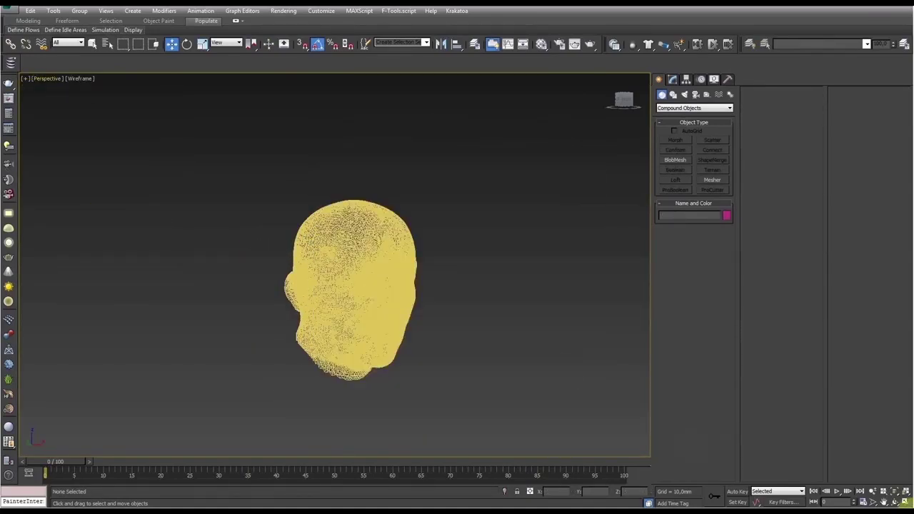
key("alt+w")
right_click(516, 322)
key("Escape")
key("alt+w")
key("ctrl+r")
Show the head shaded with edged faces, select it, and view its Conform settings in the Modify panel.
key("w")
left_click(363, 262)
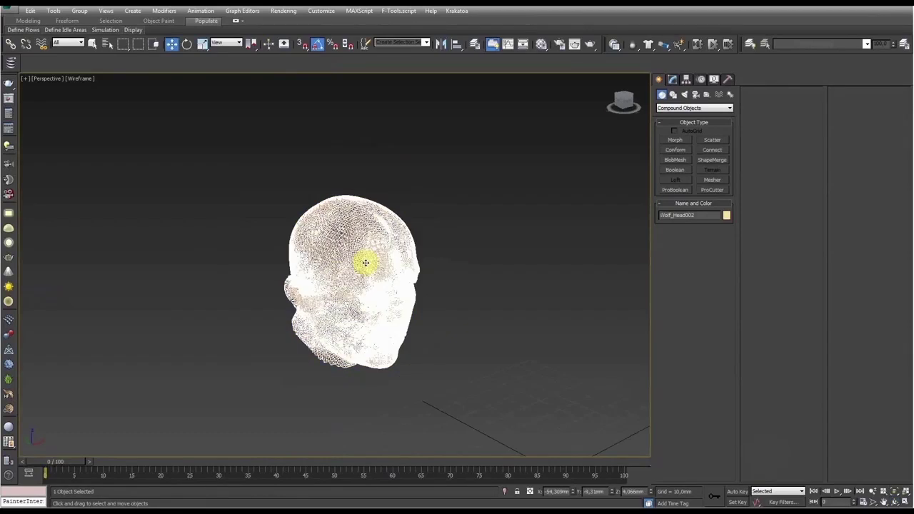
left_click(80, 78)
left_click(107, 96)
left_click(673, 79)
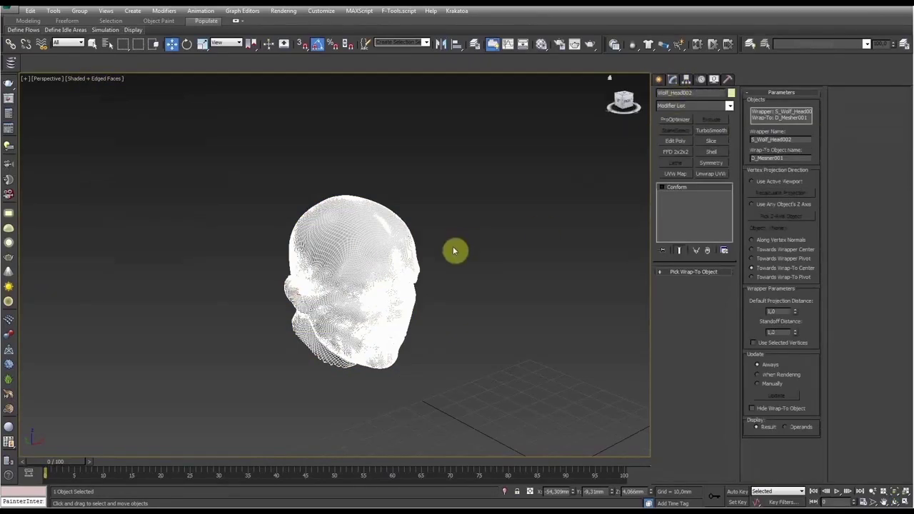
left_click(26, 80)
left_click(71, 190)
left_click(565, 367)
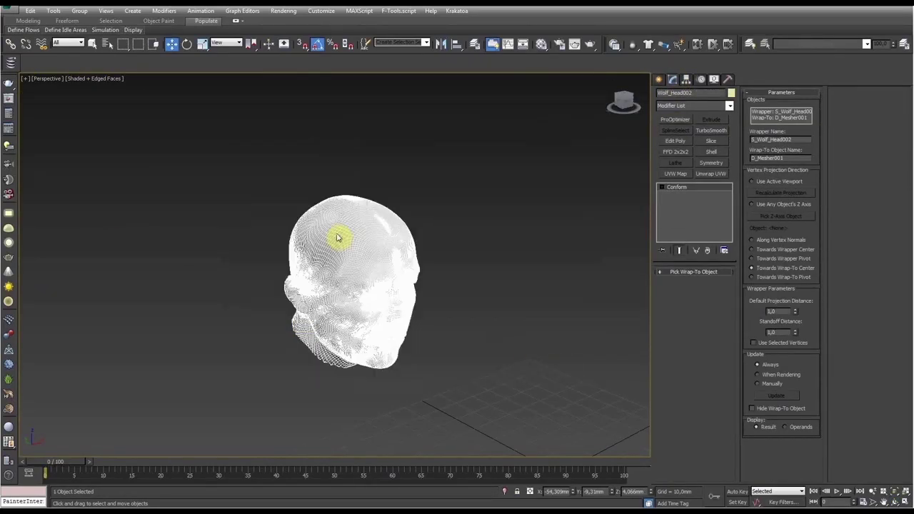
left_click(729, 107)
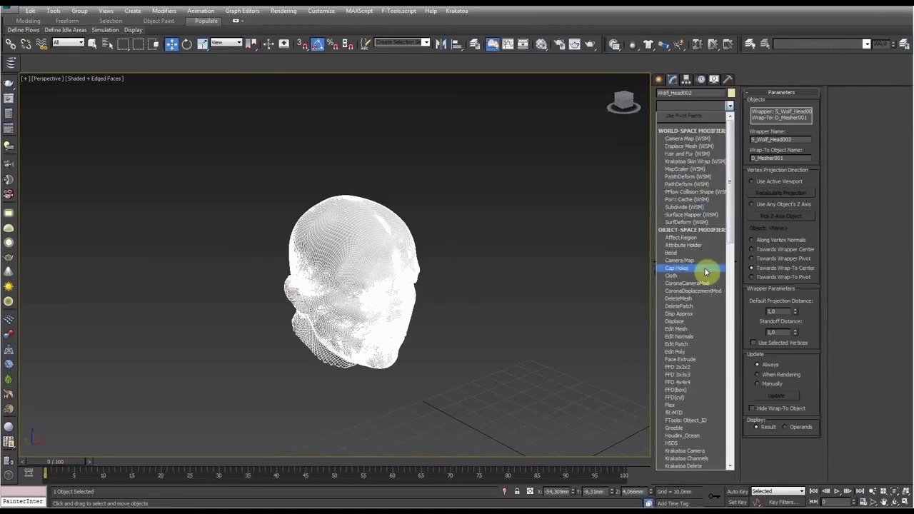
Add Edit Poly above Conform, select the head element, invert then clear the selection, and exit Element mode.
left_click(696, 352)
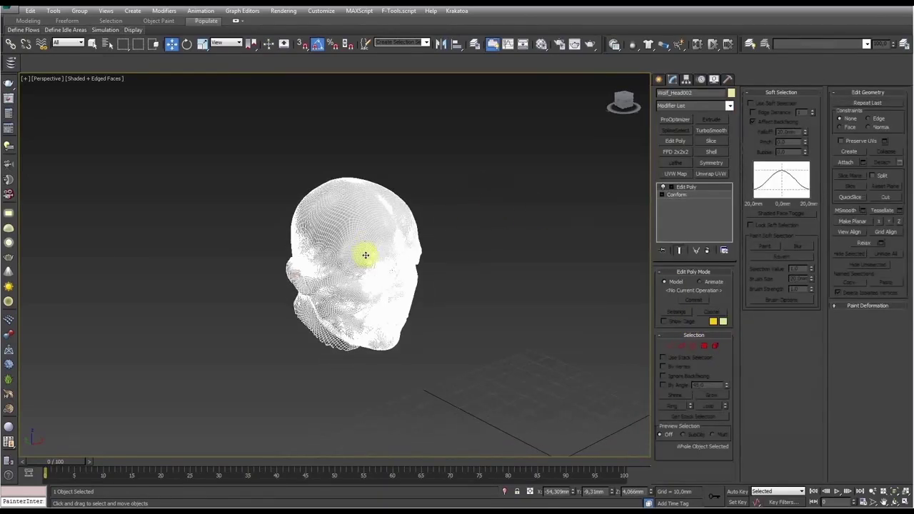
scroll(400, 285, "up", 2)
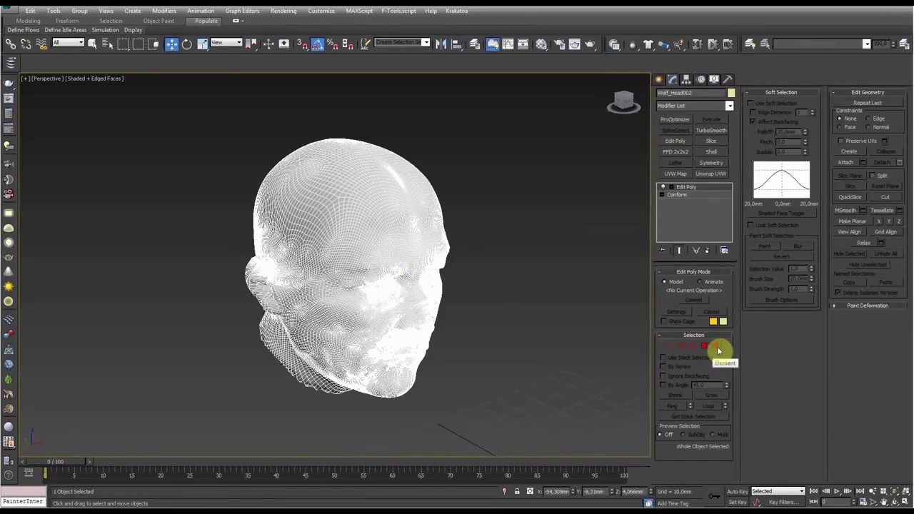
left_click(716, 347)
left_click(449, 266)
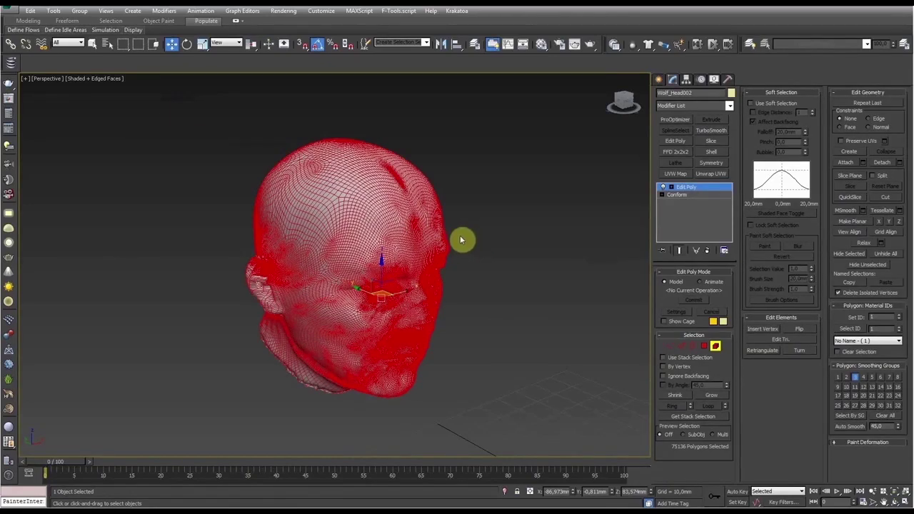
left_click(31, 11)
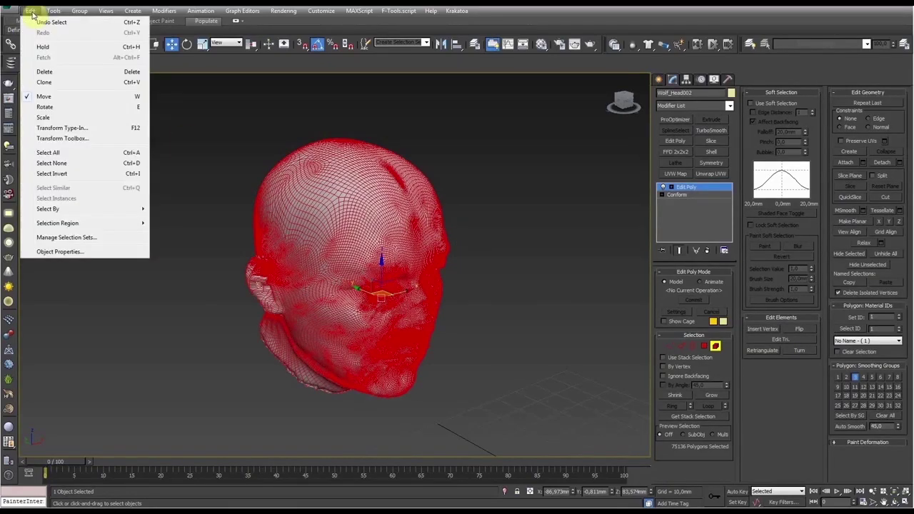
left_click(65, 174)
left_click(440, 290)
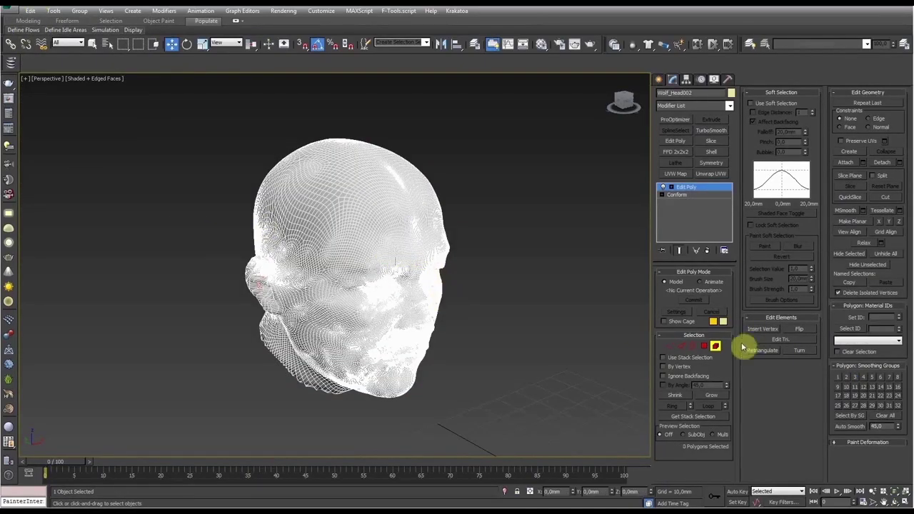
left_click(715, 345)
scroll(377, 321, "down", 5)
Turn off the edged-faces display and orbit the view around the two heads.
left_click_drag(422, 404, 373, 295, "shift")
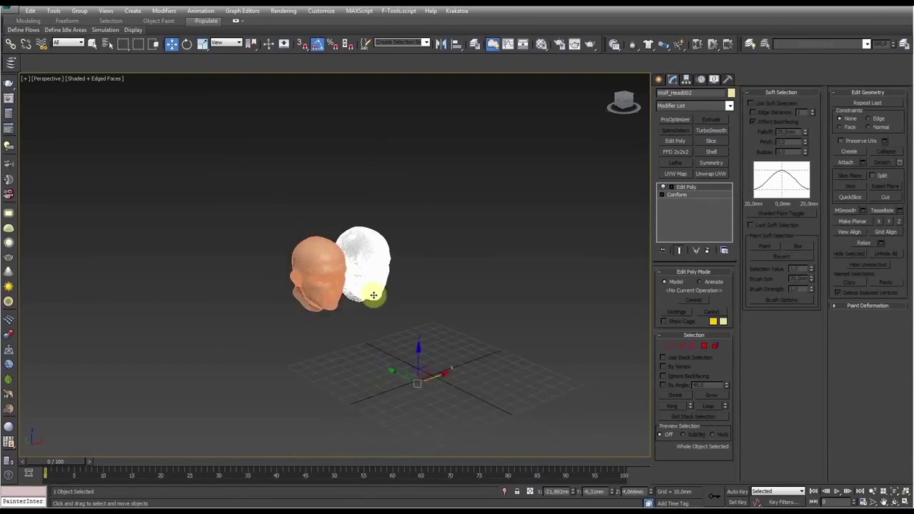
scroll(466, 276, "up", 5)
key("F4")
scroll(441, 276, "down", 2)
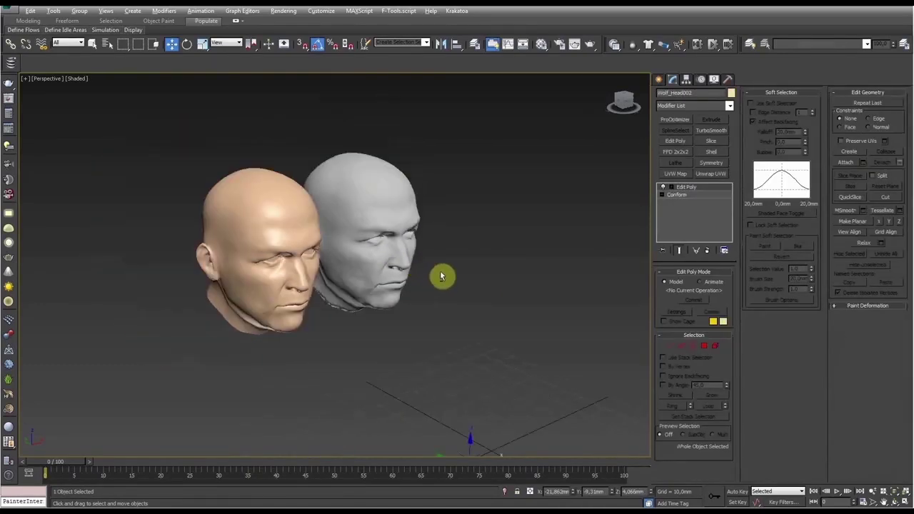
middle_click_drag(440, 277, 471, 428, "alt")
scroll(481, 414, "down", 2)
scroll(435, 310, "up", 2)
middle_click_drag(449, 343, 435, 292, "alt")
right_click(435, 292)
left_click(445, 244)
left_click(420, 286)
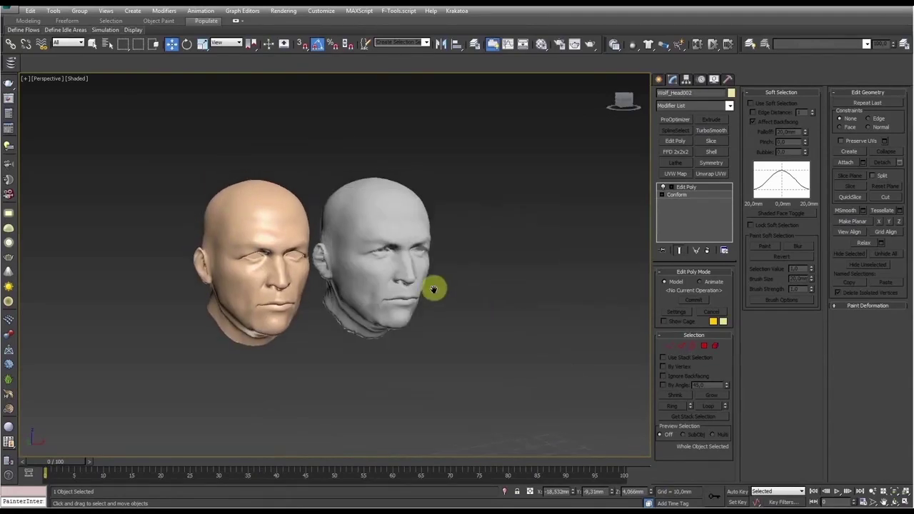
scroll(421, 296, "down", 5)
scroll(333, 228, "up", 5)
Unhide Layer001 to reveal the wolf head, select it, and add TurboSmooth.
left_click(473, 44)
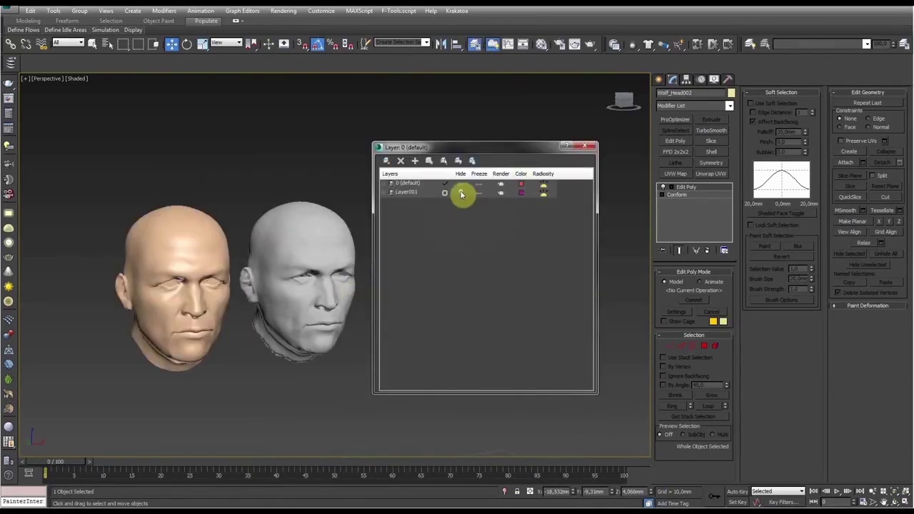
left_click(461, 193)
left_click(584, 145)
middle_click_drag(578, 169, 333, 212, "alt")
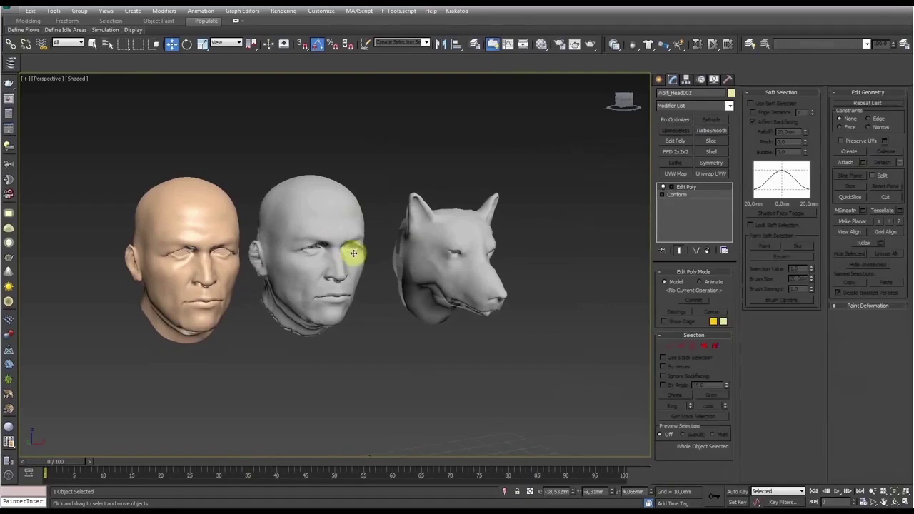
key("F4")
left_click(428, 261)
left_click(711, 130)
Raise the TurboSmooth Iterations on the original wolf head.
left_click(726, 287)
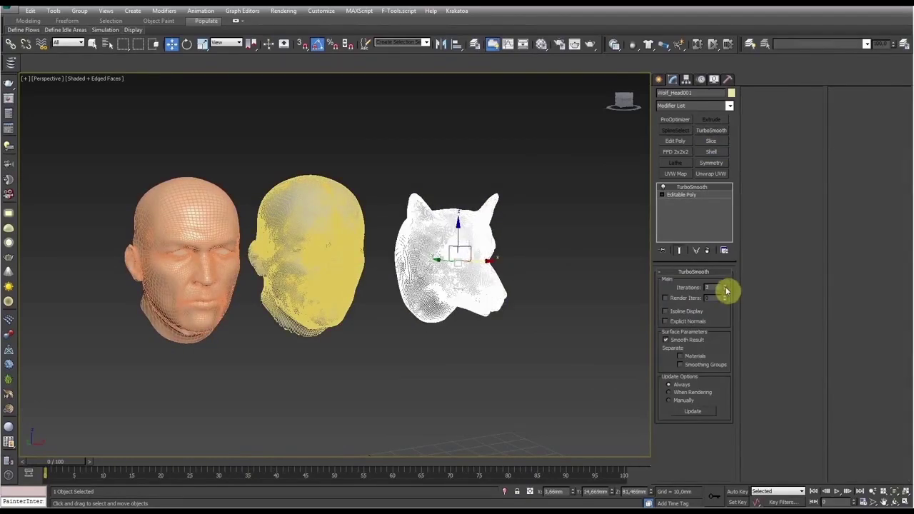
middle_click_drag(474, 306, 406, 302, "alt")
left_click(729, 106)
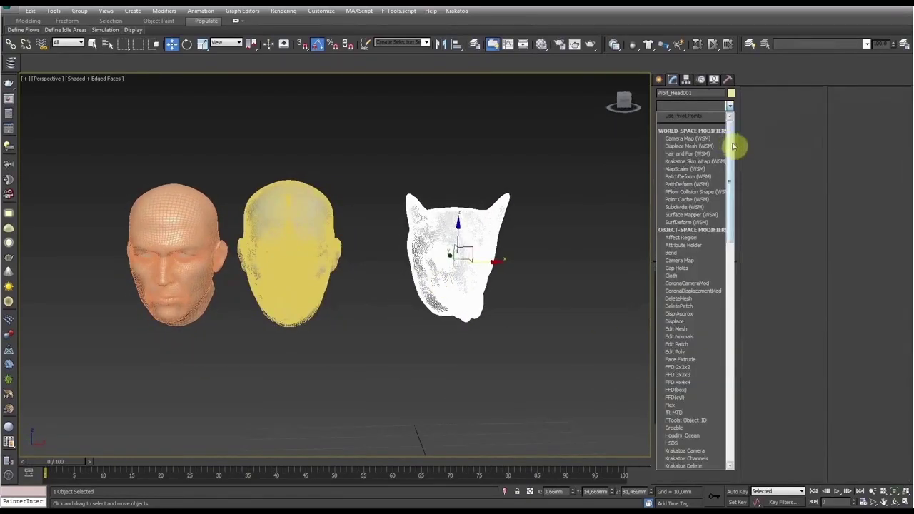
scroll(716, 245, "down", 3)
key("Escape")
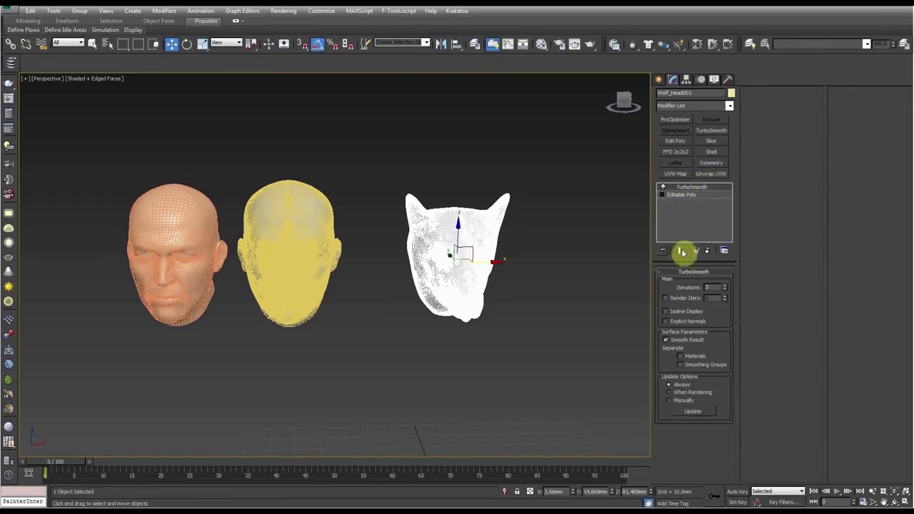
Add a Morpher modifier to the wolf head with Wolf_Head002 as its morph target.
left_click(729, 105)
left_click_drag(730, 207, 731, 235)
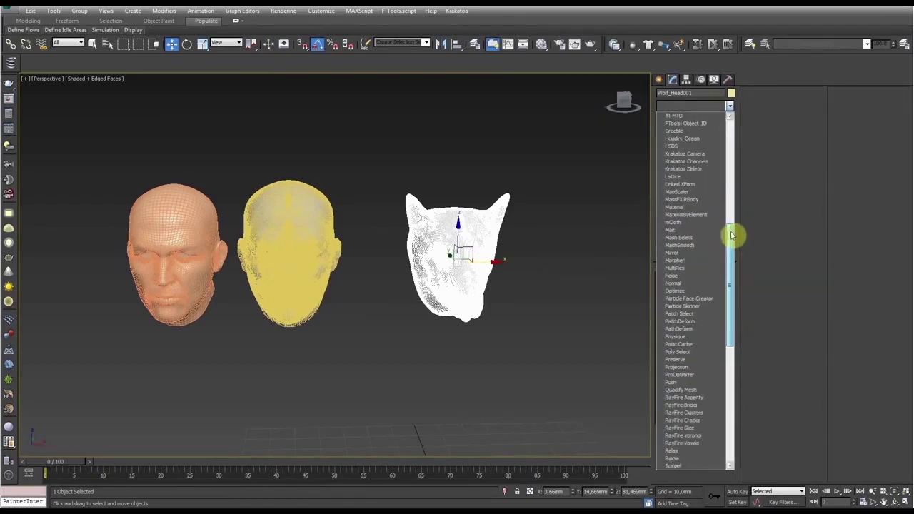
left_click(674, 260)
left_click(781, 135)
left_click(288, 250)
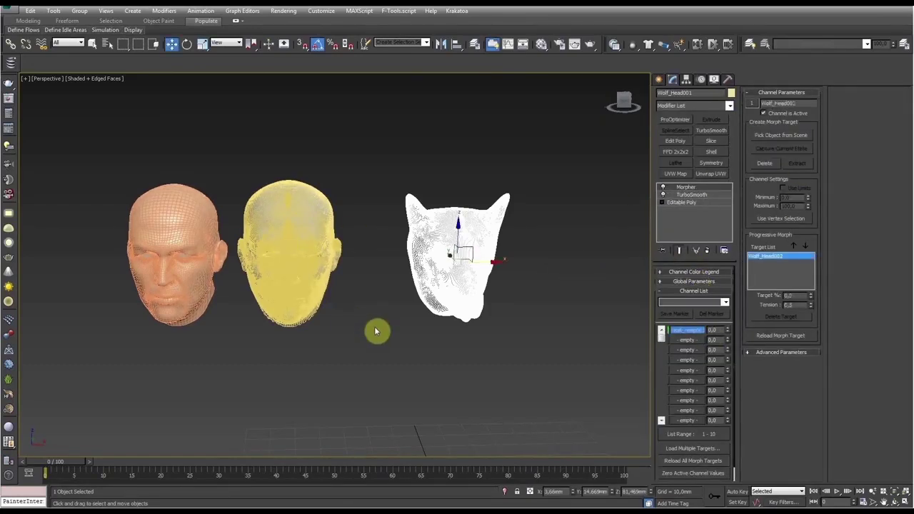
Clear the selection and select the conformed middle head.
right_click(380, 322)
left_click(357, 326)
mouse_move(356, 326)
middle_mouse_down("alt")
mouse_move(364, 322)
mouse_move(267, 262)
middle_mouse_up("alt")
left_click(267, 262)
scroll(359, 386, "down", 2)
Move the conformed head lower in the scene and turn off edged faces.
left_click_drag(359, 386, 298, 295)
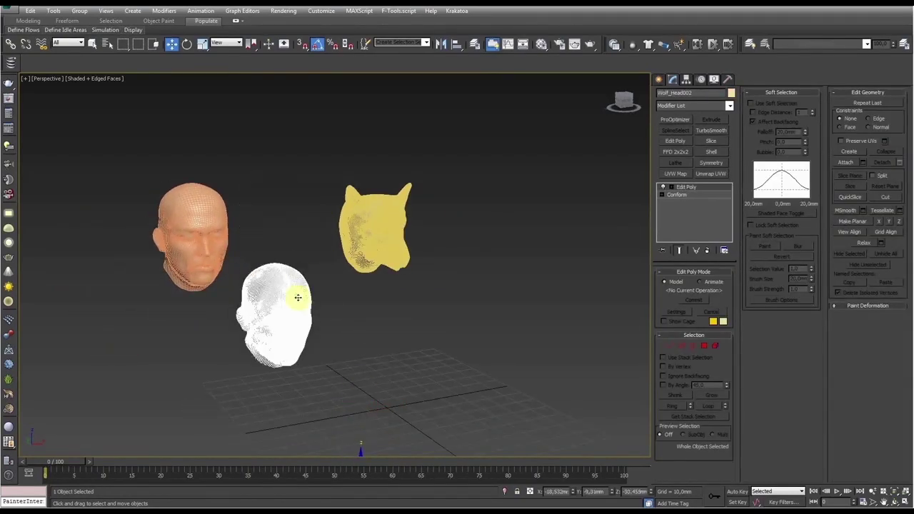
left_click(341, 269)
key("F4")
Scrub the wolf head's morph channel toward the human head and back to fully wolf.
left_click(343, 269)
mouse_move(726, 331)
left_mouse_down()
mouse_move(737, 291)
mouse_move(732, 373)
mouse_move(736, 332)
mouse_move(747, 378)
mouse_move(740, 320)
mouse_move(749, 364)
left_mouse_up()
scroll(406, 279, "up", 4)
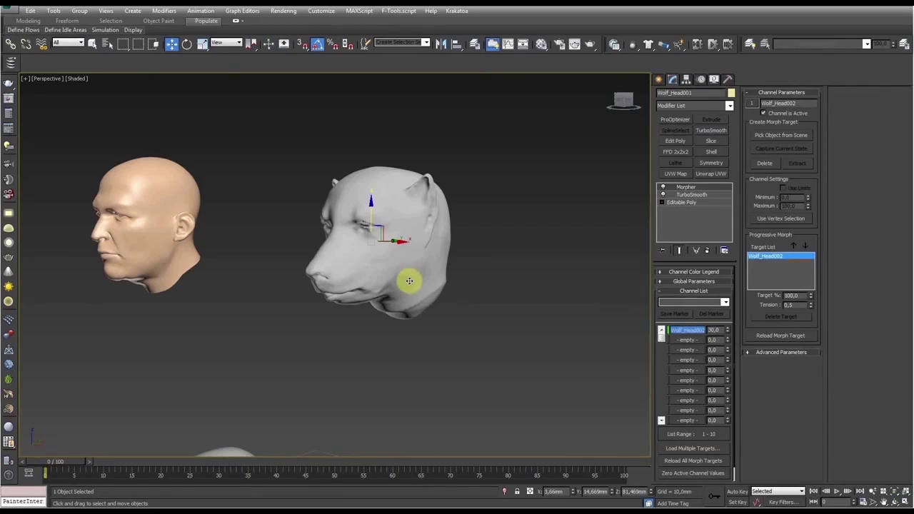
mouse_move(725, 331)
left_mouse_down()
mouse_move(728, 312)
mouse_move(733, 351)
mouse_move(728, 295)
mouse_move(730, 326)
left_mouse_up()
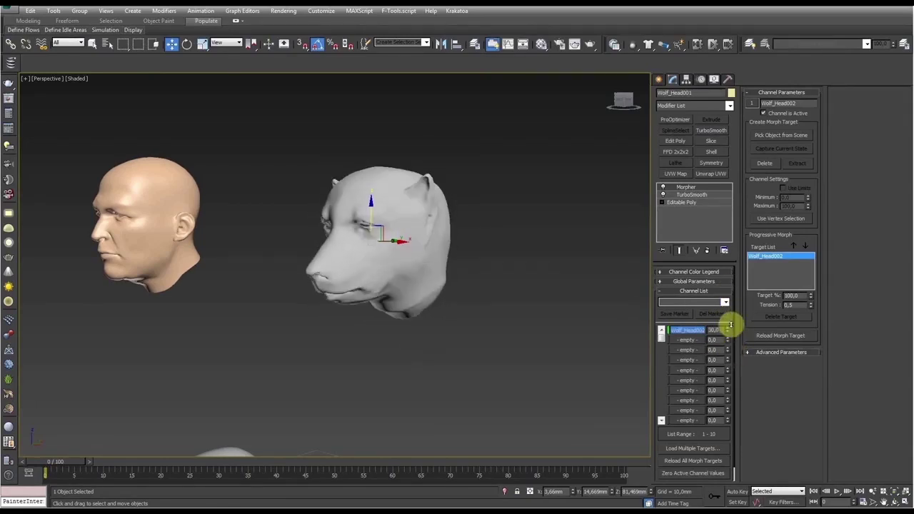